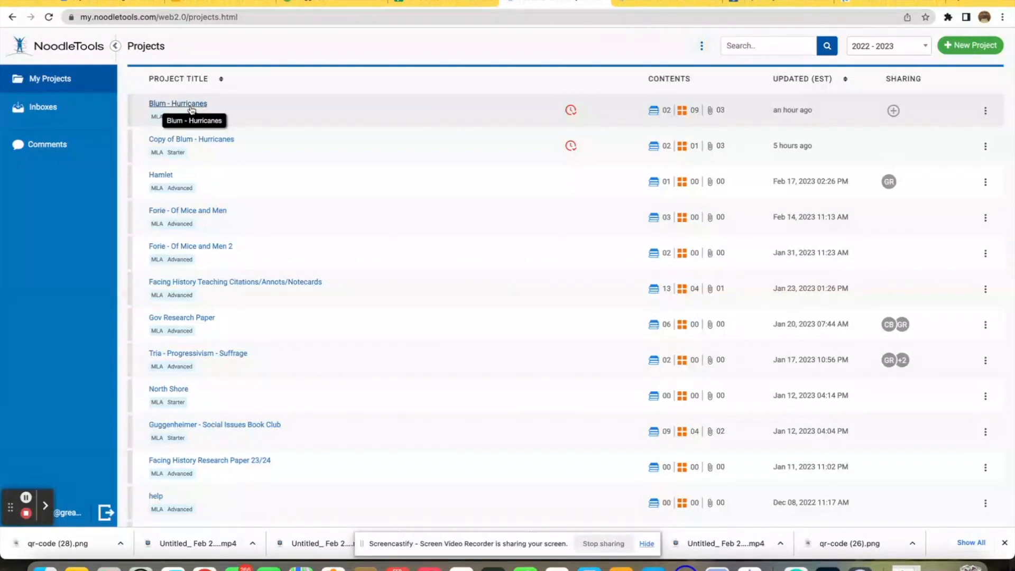
Step: Open the original Hurricanes project, not its copy, and show its notecards in Tabletop View
{"action": "left_click", "coordinate": [191, 107]}
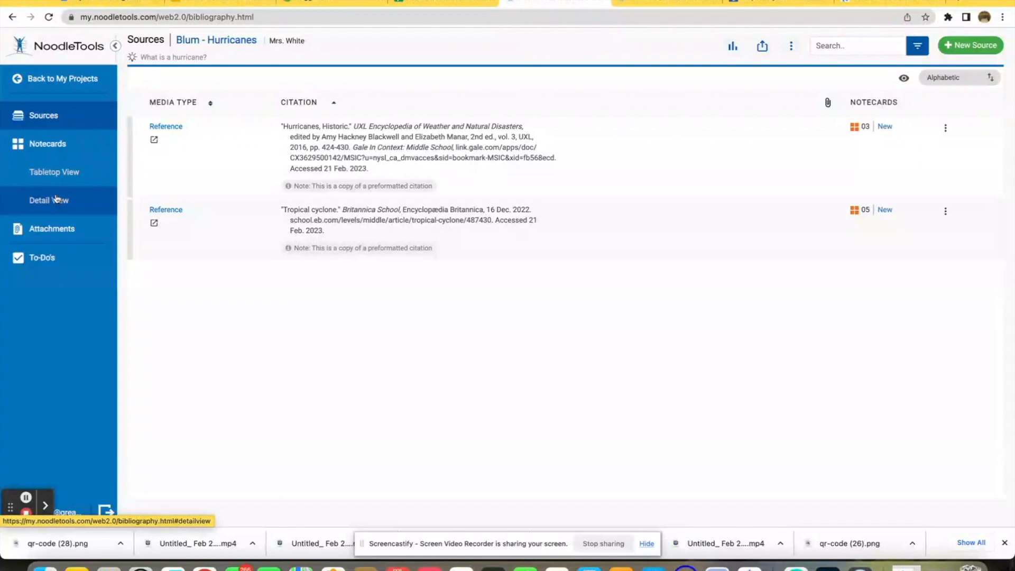
{"action": "left_click", "coordinate": [56, 176]}
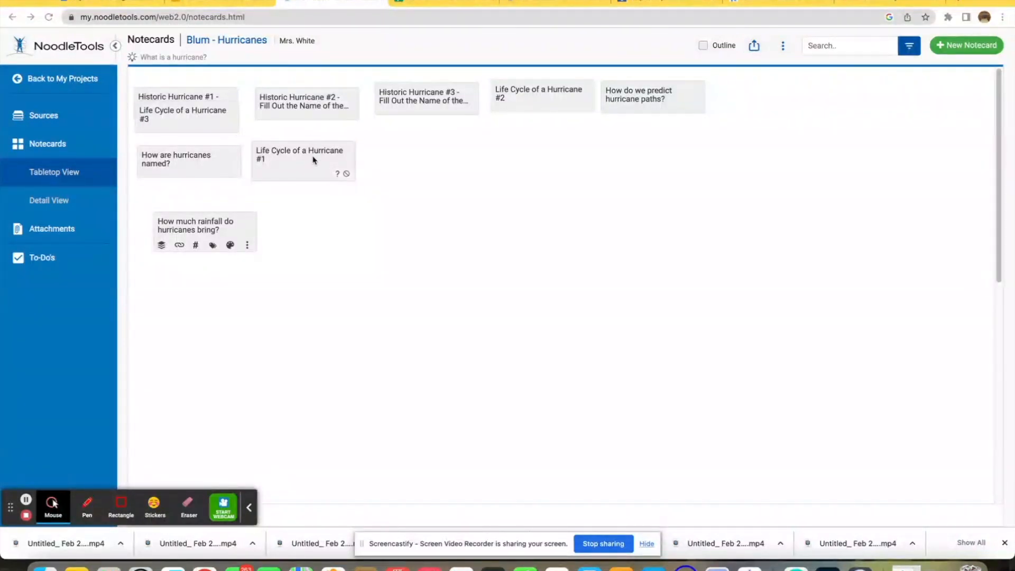
Step: Spread the notecards apart across the tabletop, separating the overlapping Historic Hurricane #1 and Life Cycle of a Hurricane #3 cards
{"action": "left_click_drag", "start_coordinate": [240, 221], "coordinate": [722, 241]}
{"action": "left_click_drag", "start_coordinate": [306, 160], "coordinate": [276, 385]}
{"action": "left_click_drag", "start_coordinate": [186, 159], "coordinate": [529, 410]}
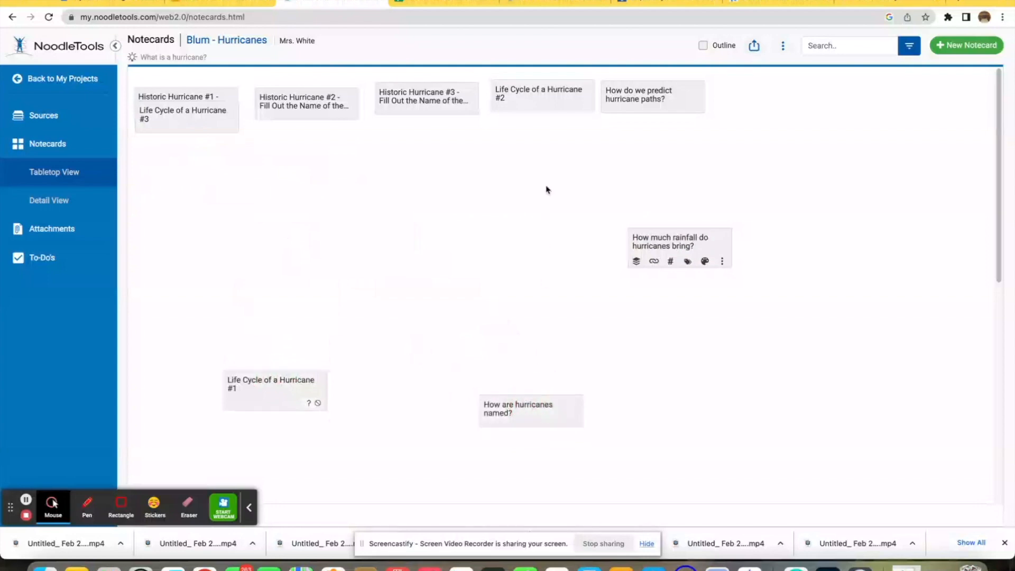
{"action": "left_click_drag", "start_coordinate": [541, 88], "coordinate": [328, 342]}
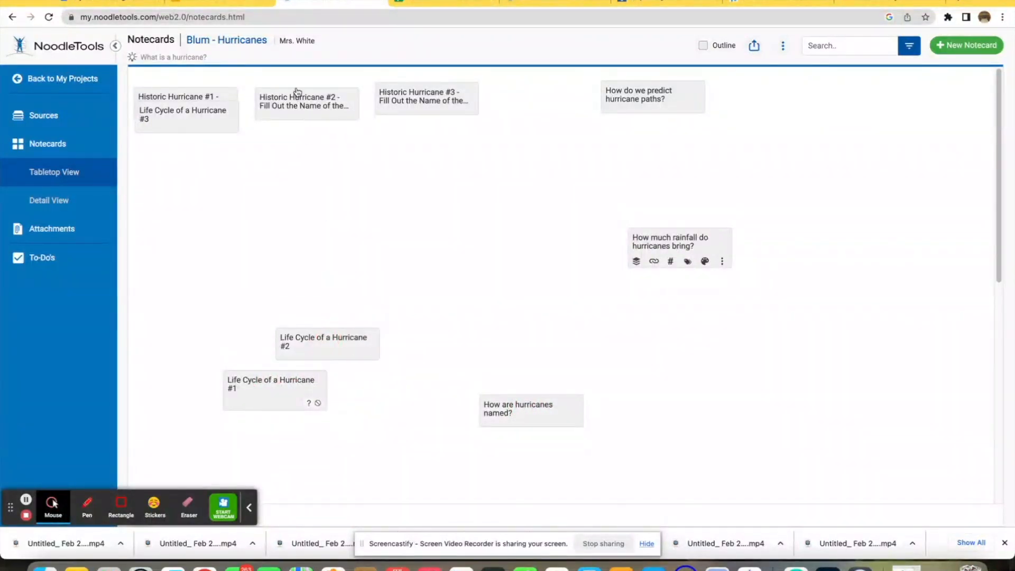
{"action": "left_click_drag", "start_coordinate": [297, 100], "coordinate": [517, 291]}
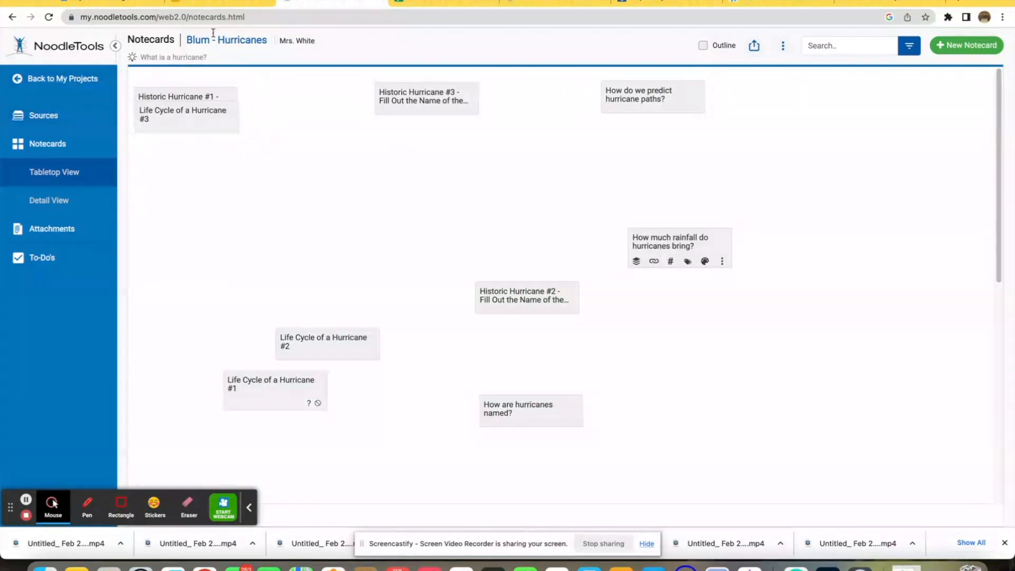
{"action": "left_click_drag", "start_coordinate": [174, 112], "coordinate": [353, 239]}
{"action": "left_click_drag", "start_coordinate": [197, 230], "coordinate": [206, 86]}
Step: Group the Historic Hurricane notecards in one column in the middle of the tabletop, ordered #1, #2, #3
{"action": "left_click_drag", "start_coordinate": [391, 101], "coordinate": [173, 179]}
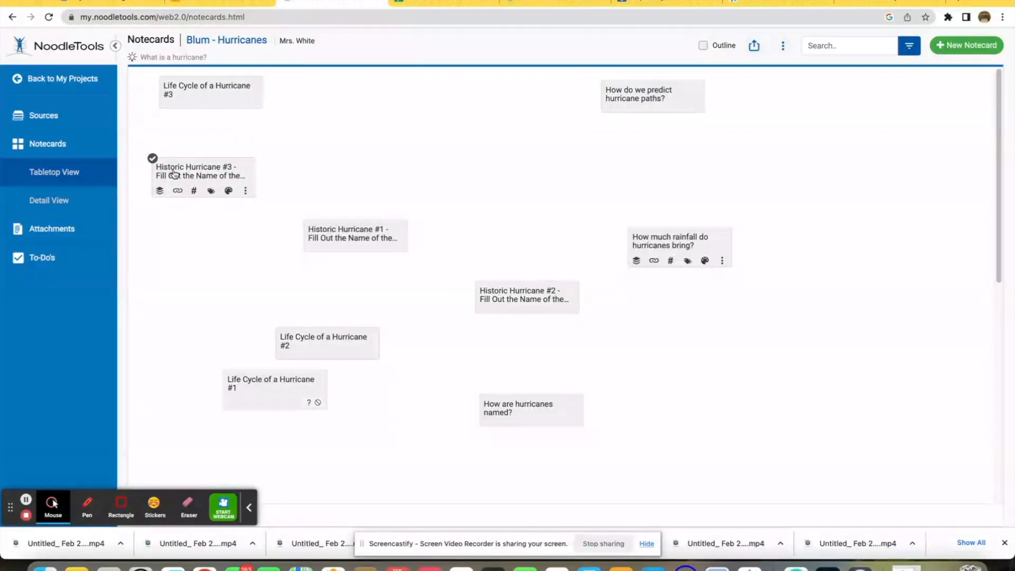
{"action": "left_click_drag", "start_coordinate": [177, 173], "coordinate": [450, 239]}
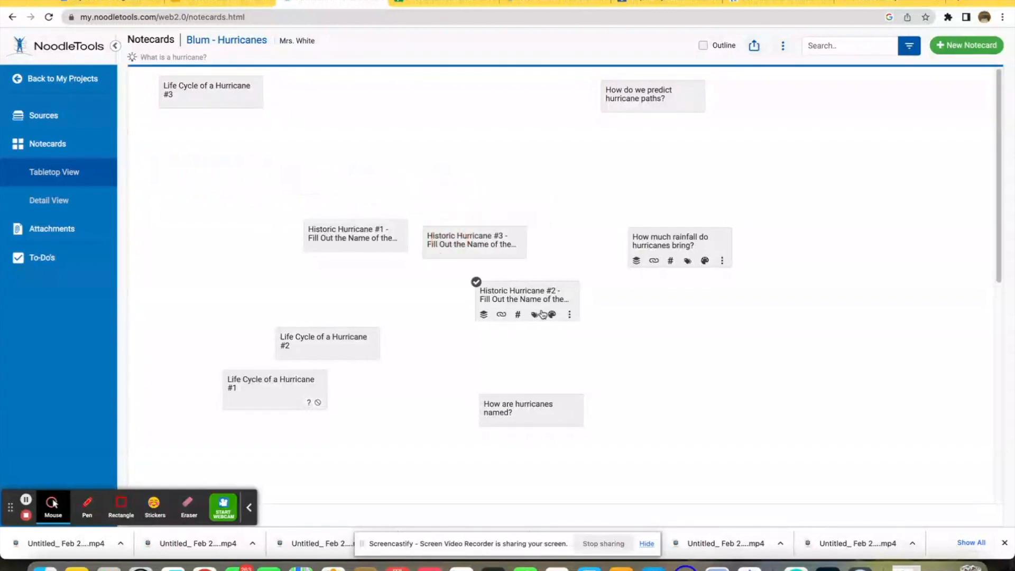
{"action": "left_click_drag", "start_coordinate": [527, 301], "coordinate": [472, 196]}
{"action": "left_click_drag", "start_coordinate": [360, 237], "coordinate": [499, 146]}
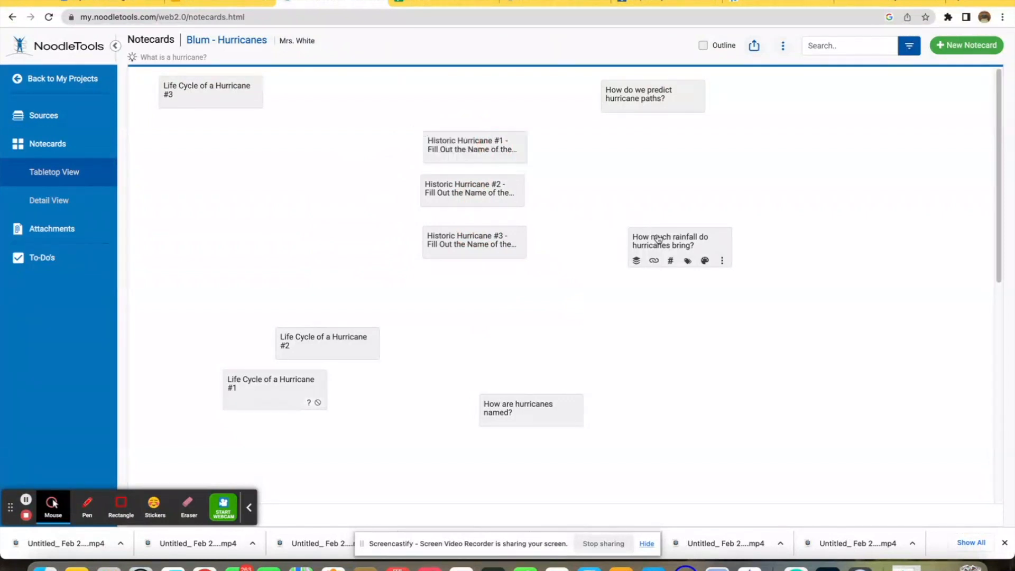
Step: Arrange the Life Cycle of a Hurricane notecards in a column ordered #1 to #3, and the rainfall, hurricane paths and naming notecards in another
{"action": "left_click_drag", "start_coordinate": [667, 249], "coordinate": [197, 156]}
{"action": "left_click_drag", "start_coordinate": [200, 98], "coordinate": [619, 175]}
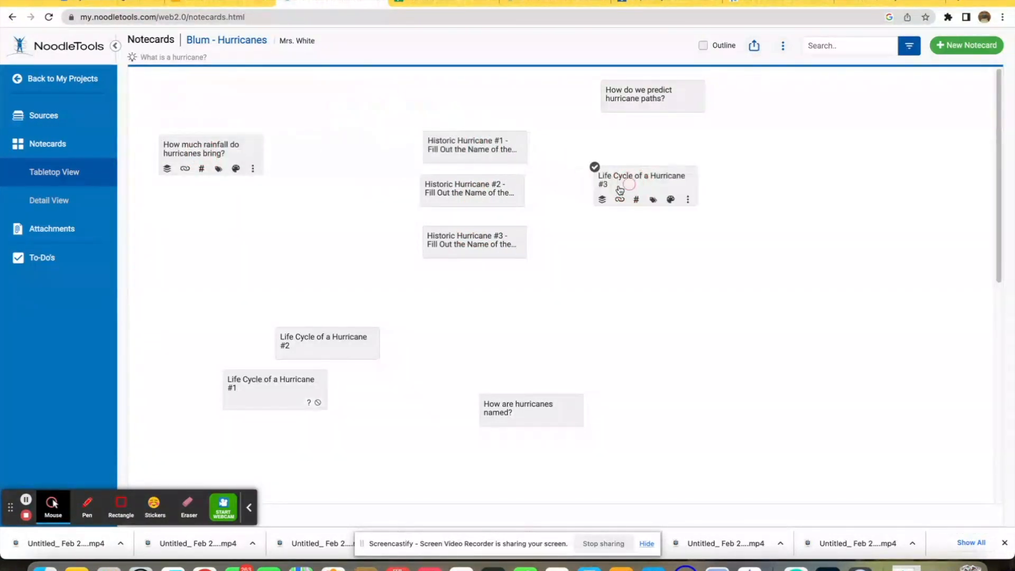
{"action": "left_click_drag", "start_coordinate": [367, 346], "coordinate": [673, 136]}
{"action": "left_click_drag", "start_coordinate": [657, 181], "coordinate": [649, 229]}
{"action": "left_click_drag", "start_coordinate": [650, 143], "coordinate": [634, 168]}
{"action": "left_click_drag", "start_coordinate": [314, 370], "coordinate": [632, 132]}
{"action": "left_click_drag", "start_coordinate": [602, 81], "coordinate": [188, 214]}
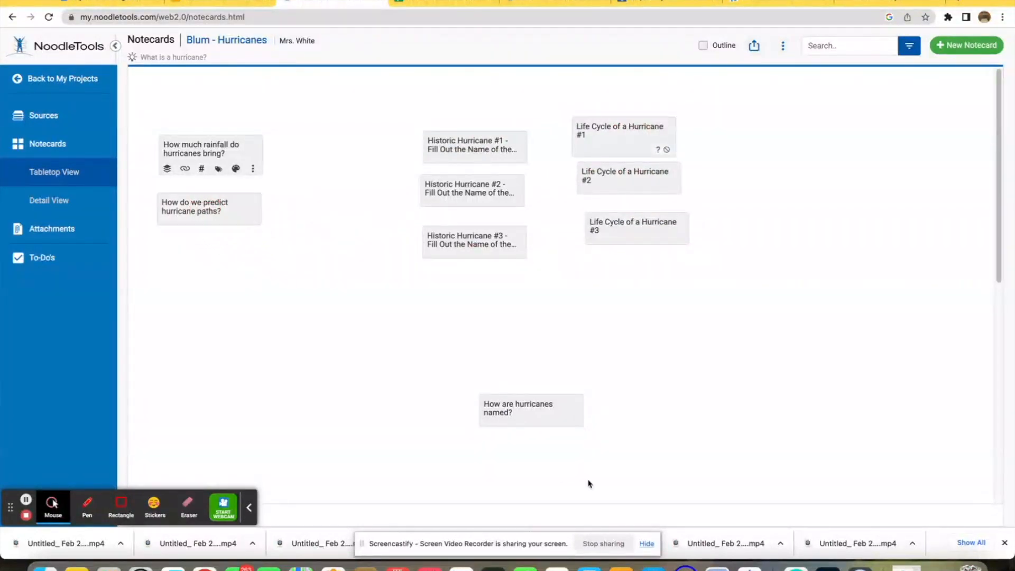
{"action": "left_click_drag", "start_coordinate": [535, 421], "coordinate": [226, 271]}
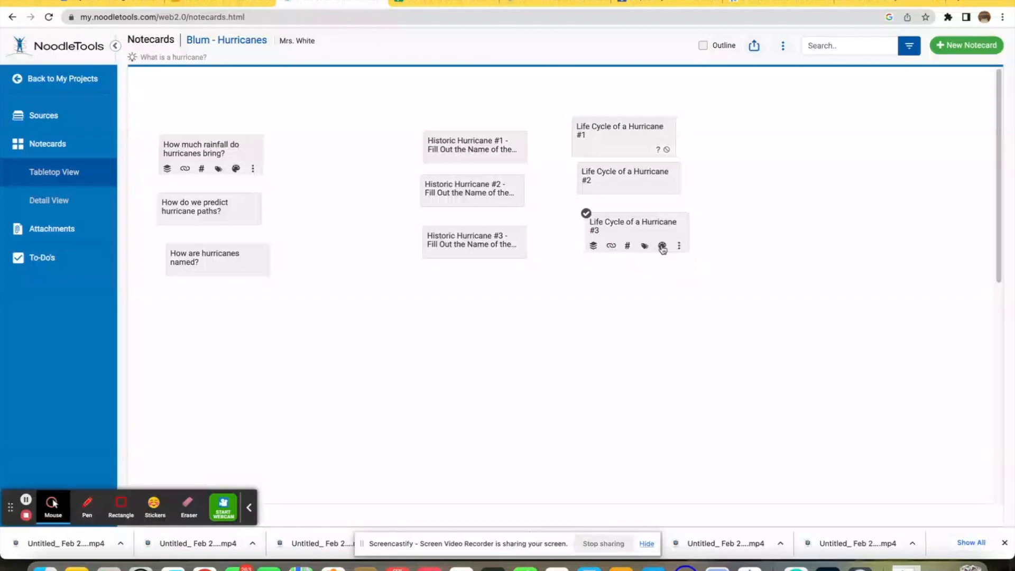
Step: Create a pile titled Basic Facts from the "How much rainfall do hurricanes bring?" notecard
{"action": "left_click", "coordinate": [167, 169]}
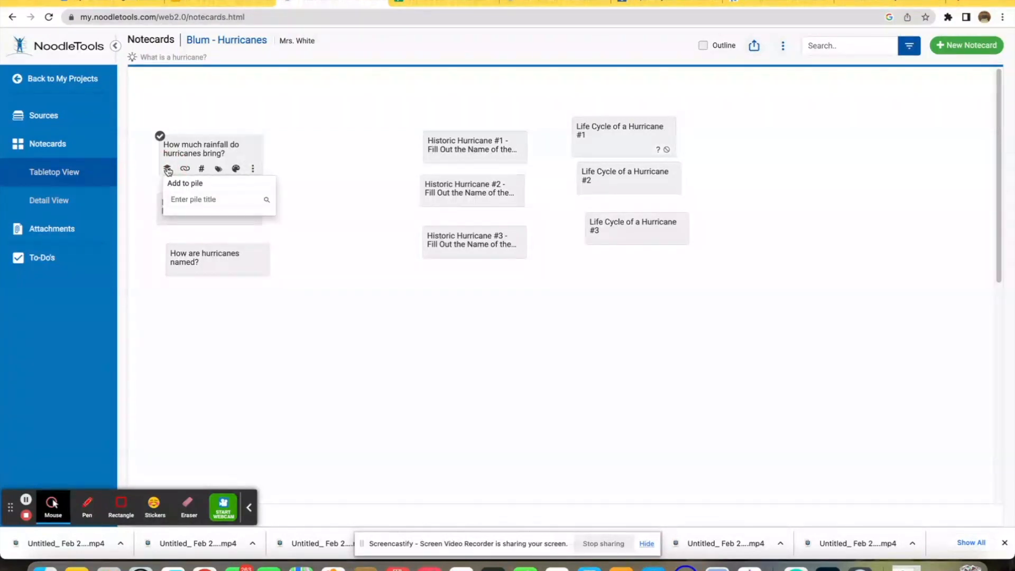
{"action": "left_click", "coordinate": [143, 175]}
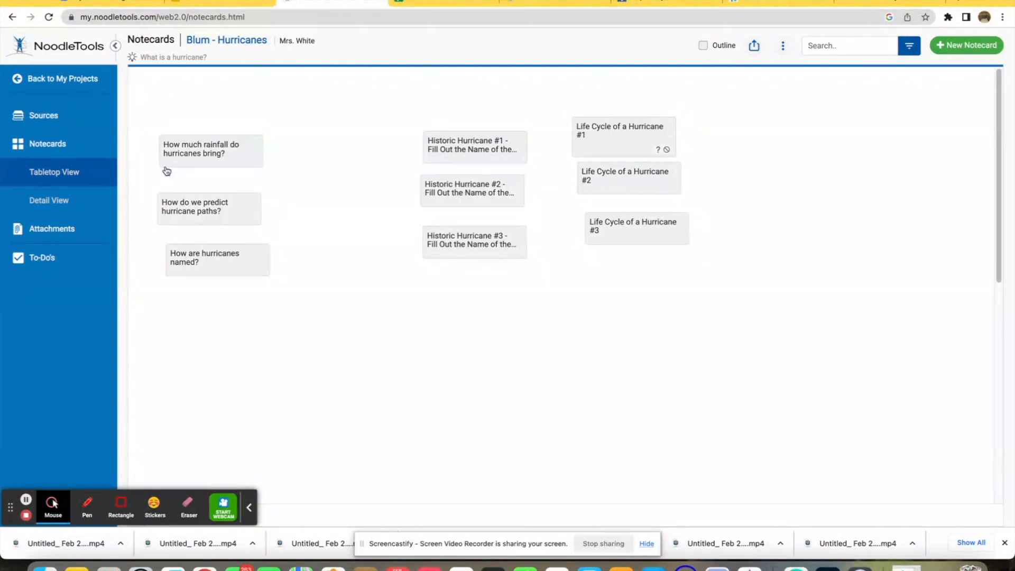
{"action": "left_click", "coordinate": [167, 169]}
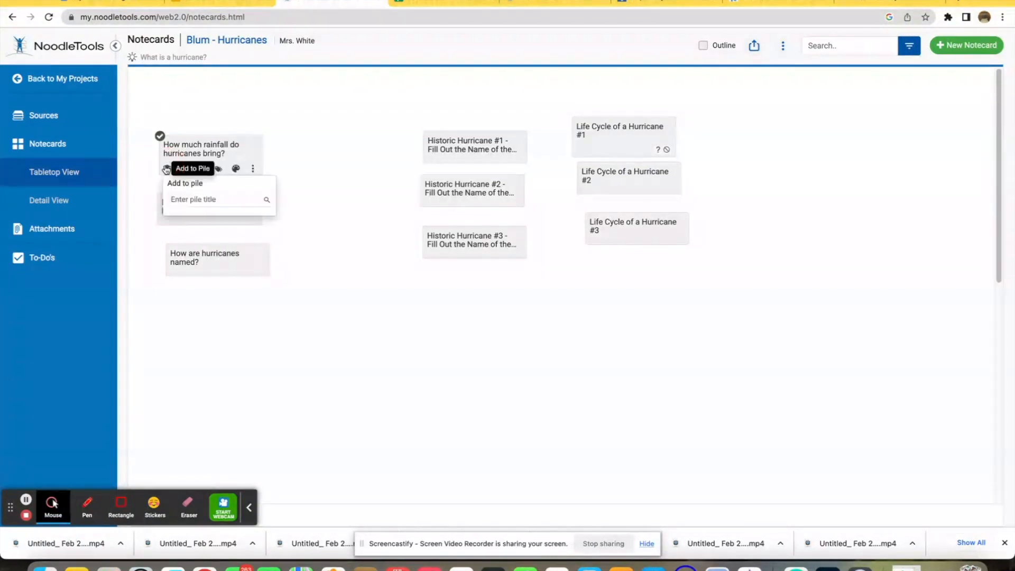
{"action": "left_click", "coordinate": [176, 198]}
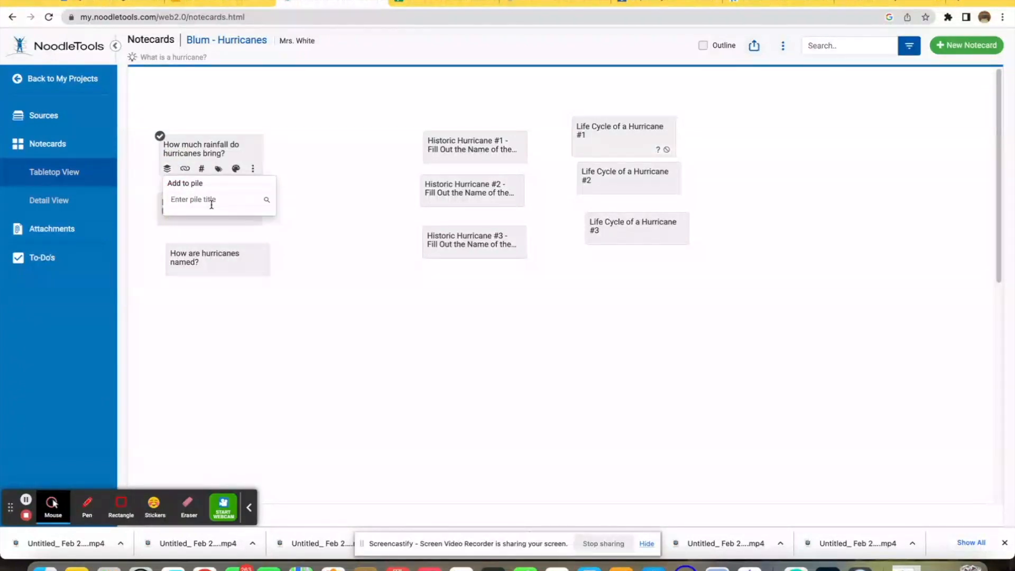
{"action": "type", "text": "Basic Facts"}
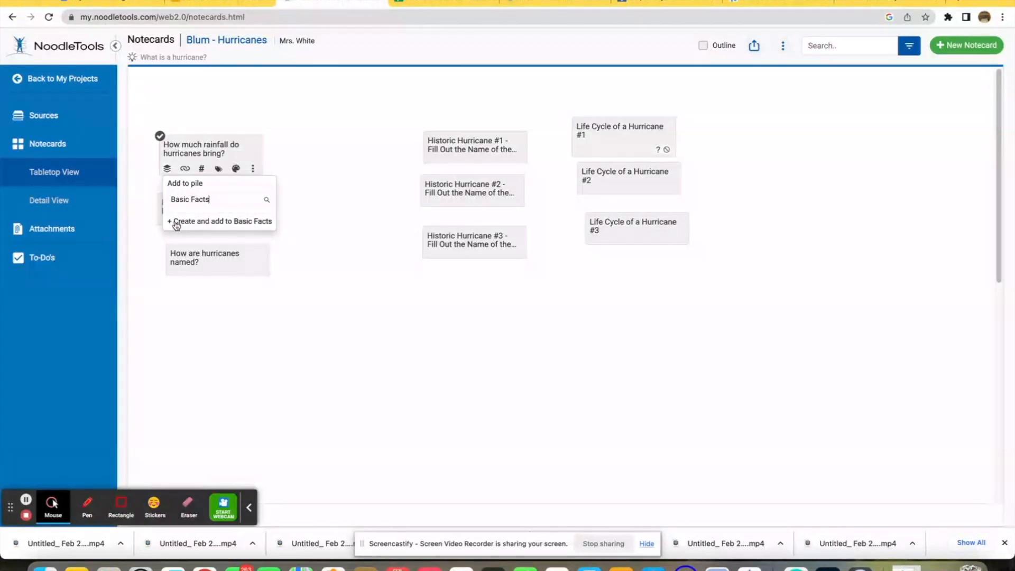
{"action": "left_click", "coordinate": [249, 224]}
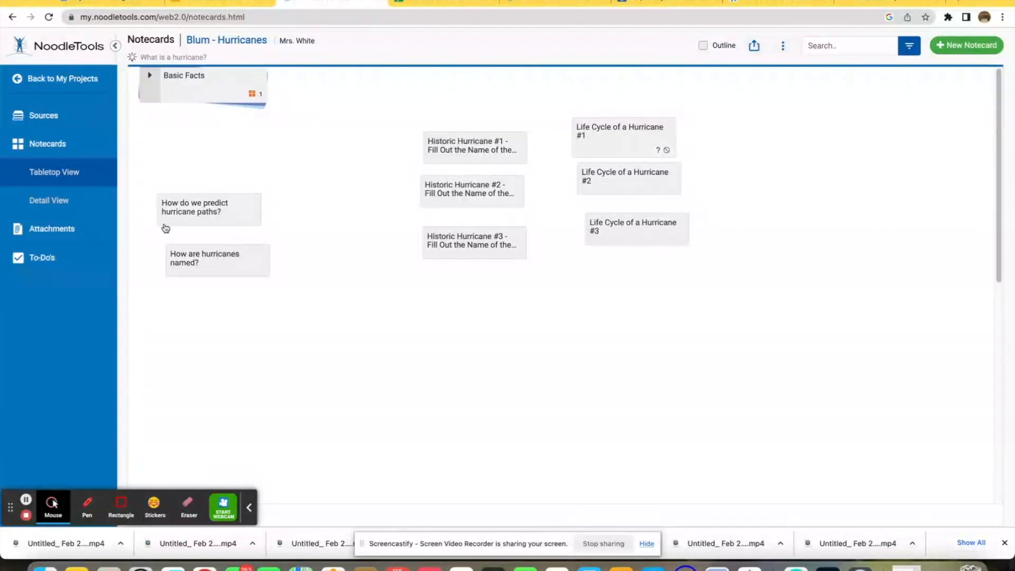
Step: Add the hurricane paths and hurricane naming notecards to the Basic Facts pile, and move the pile slightly down the tabletop
{"action": "left_click", "coordinate": [165, 228]}
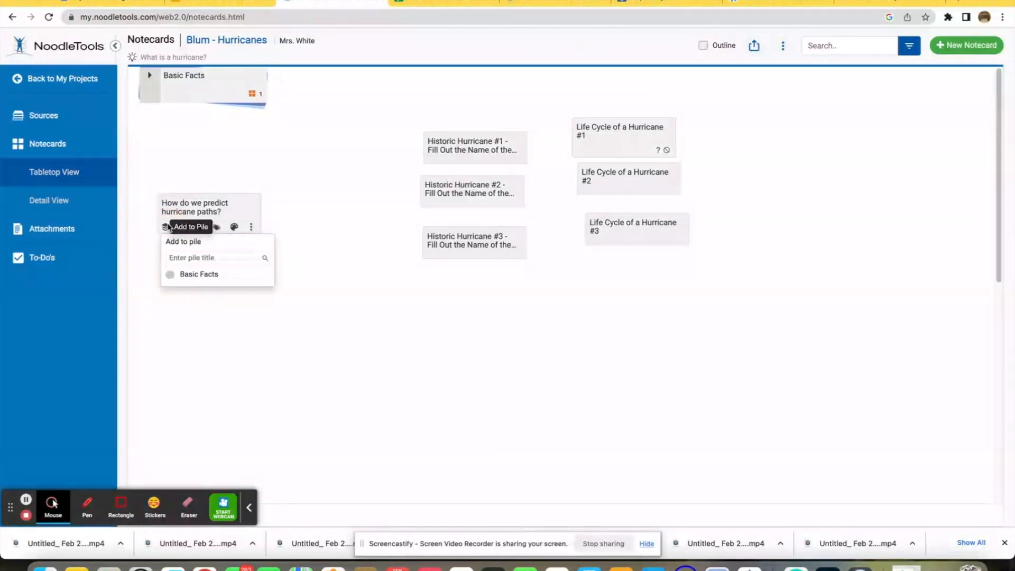
{"action": "left_click", "coordinate": [189, 274]}
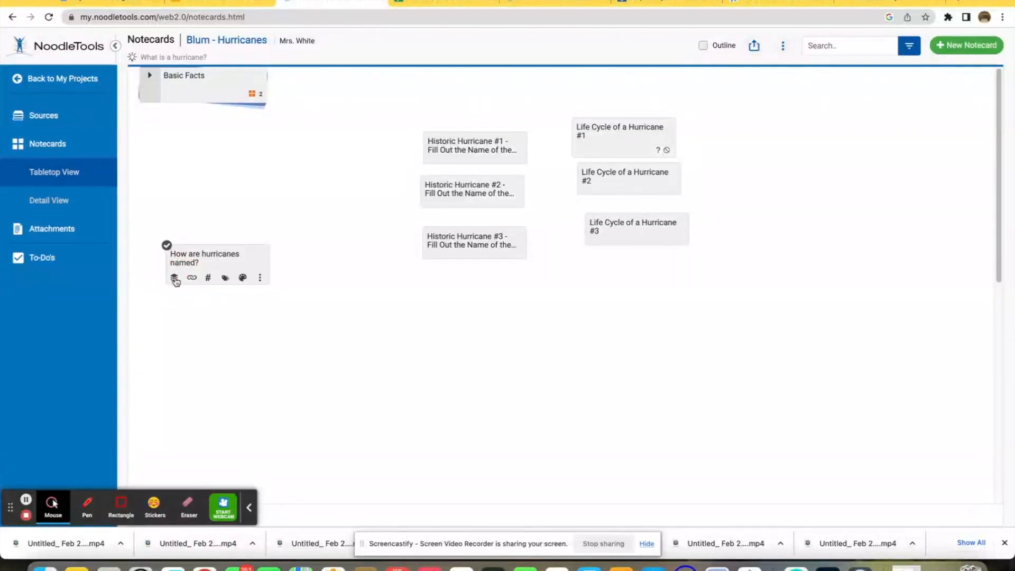
{"action": "left_click", "coordinate": [173, 278]}
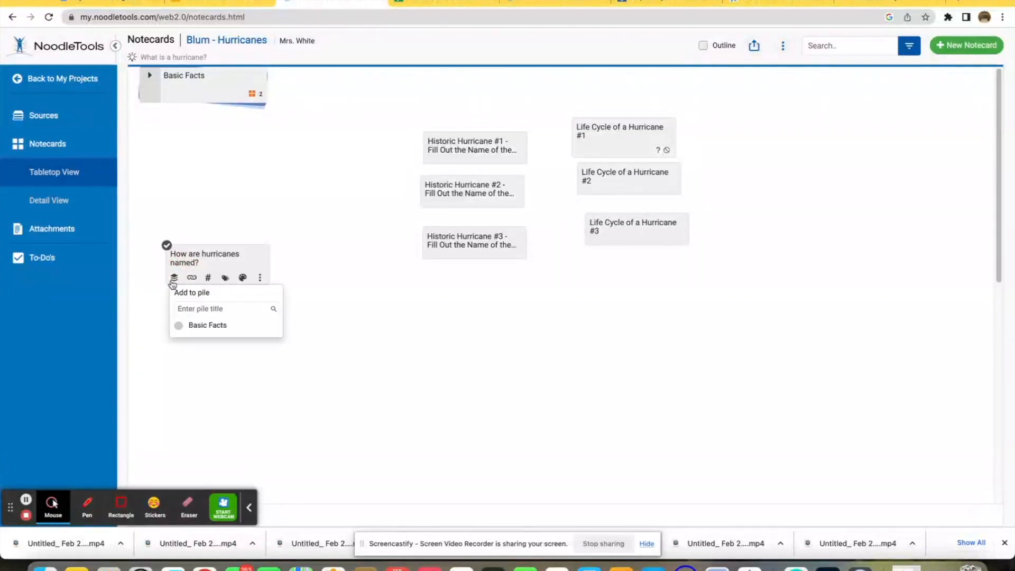
{"action": "left_click", "coordinate": [195, 325]}
{"action": "left_click_drag", "start_coordinate": [180, 79], "coordinate": [195, 135]}
Step: Create a pile titled Historic Hurricanes from the Historic Hurricane #1 notecard
{"action": "mouse_move", "coordinate": [463, 153]}
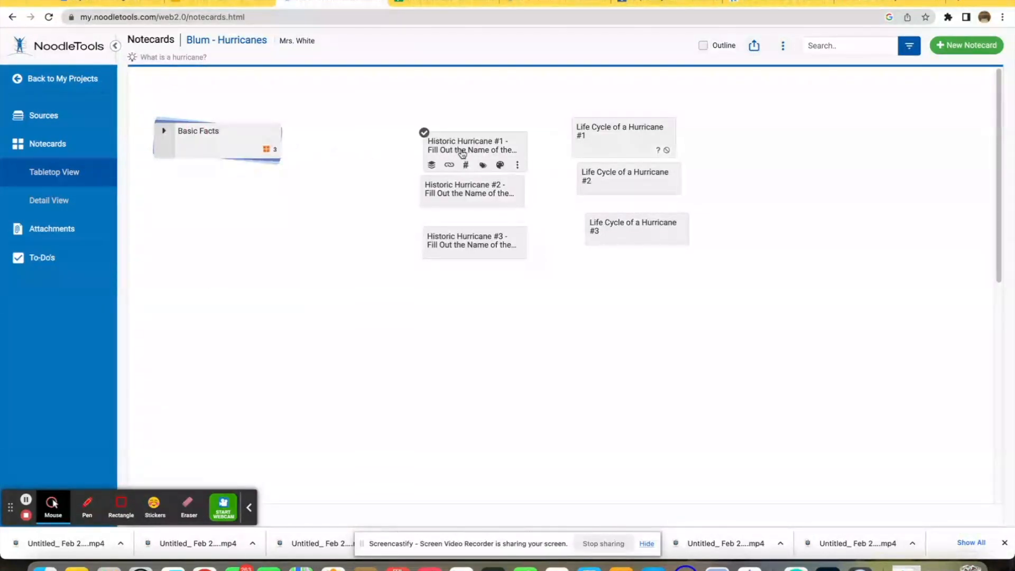
{"action": "left_click", "coordinate": [431, 166]}
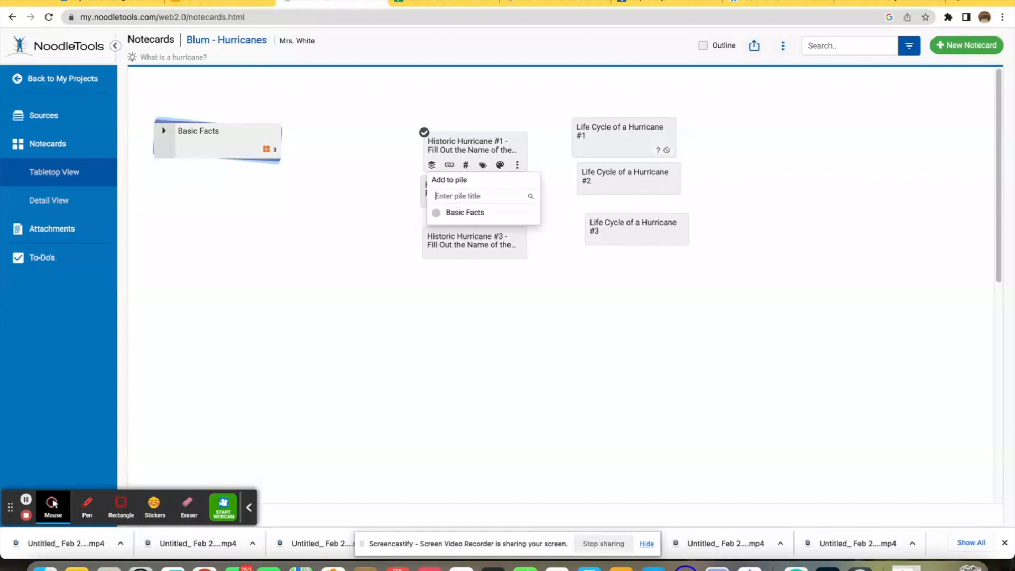
{"action": "type", "text": "Historic Hurricanes"}
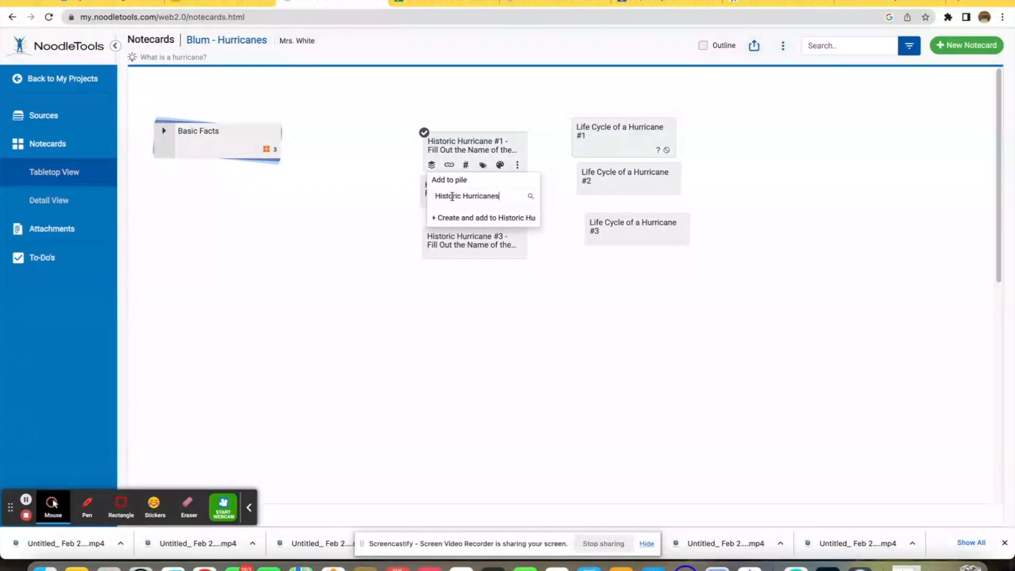
{"action": "left_click", "coordinate": [453, 218]}
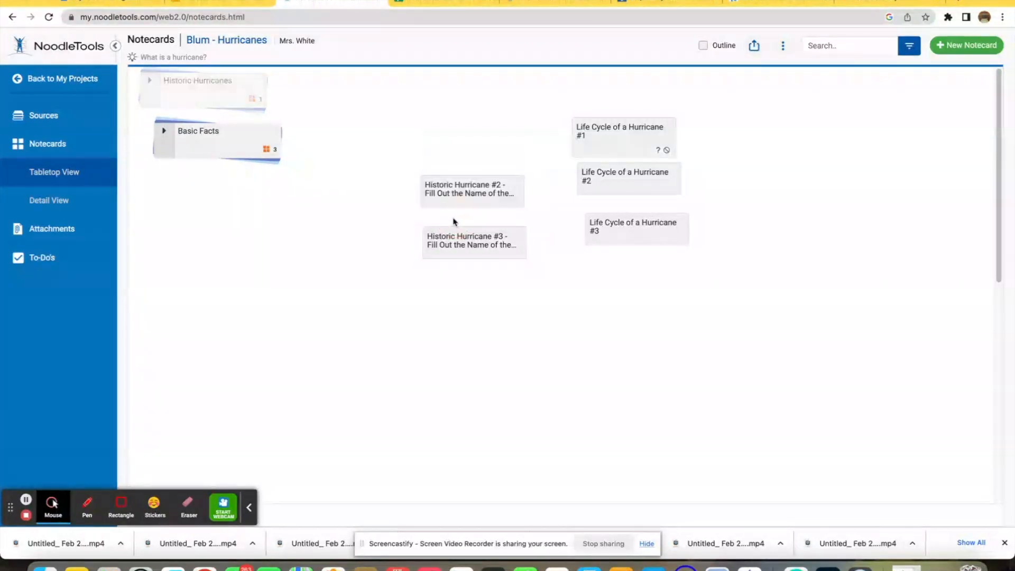
Step: Add the Historic Hurricane #2 and #3 notecards to the Historic Hurricanes pile
{"action": "mouse_move", "coordinate": [444, 191]}
{"action": "left_click", "coordinate": [429, 208]}
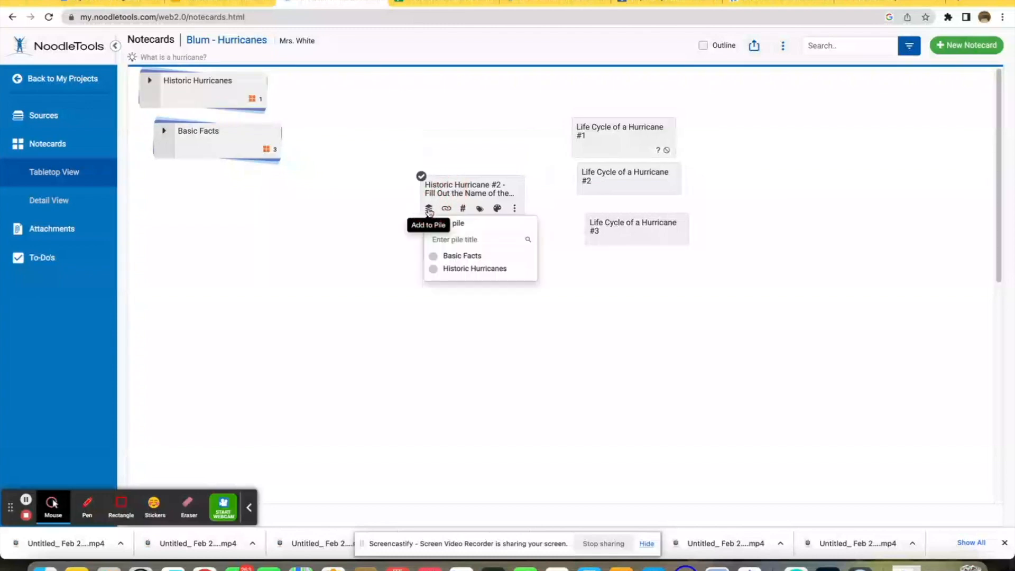
{"action": "left_click", "coordinate": [453, 270]}
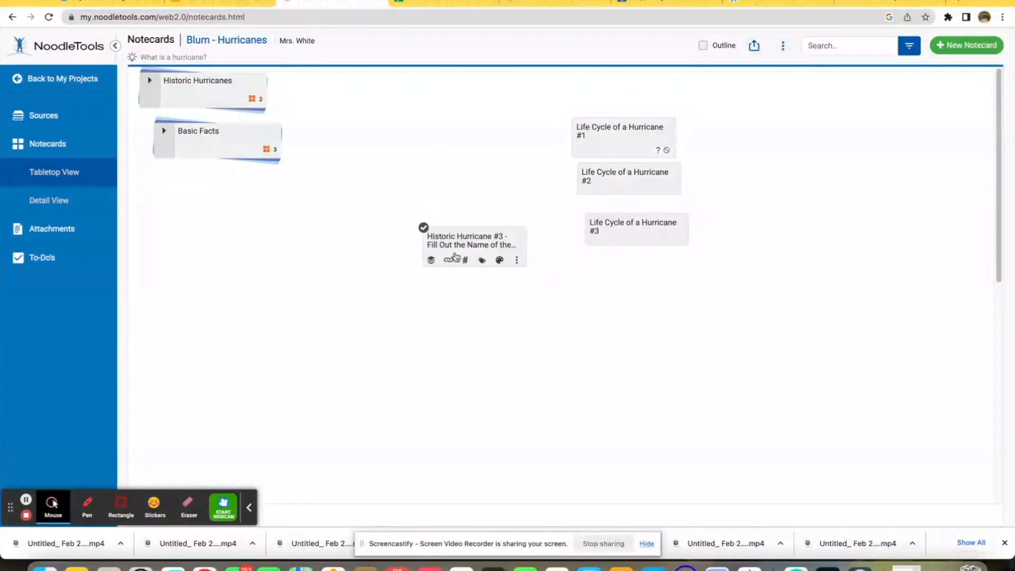
{"action": "left_click", "coordinate": [430, 260]}
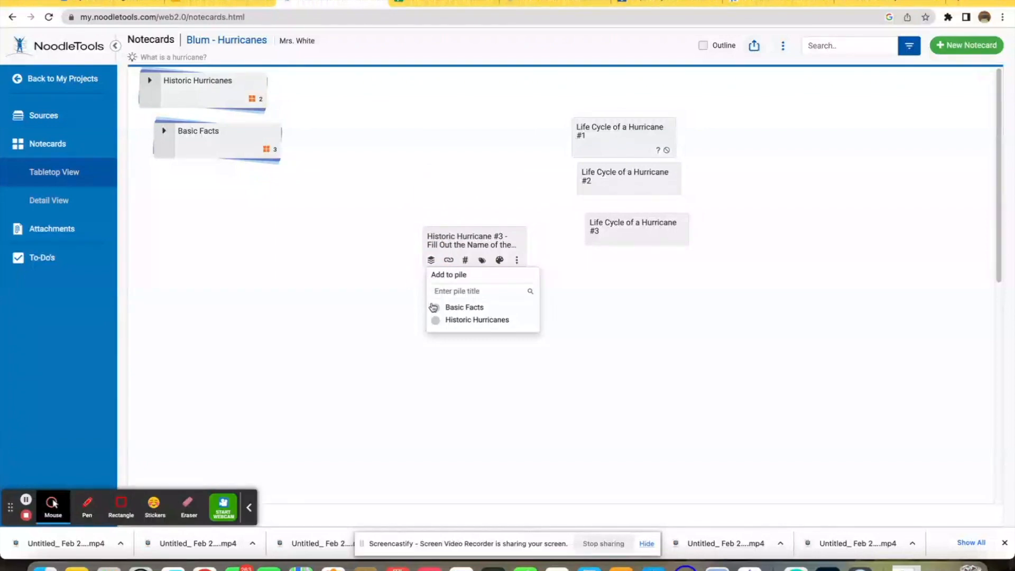
{"action": "left_click", "coordinate": [467, 323]}
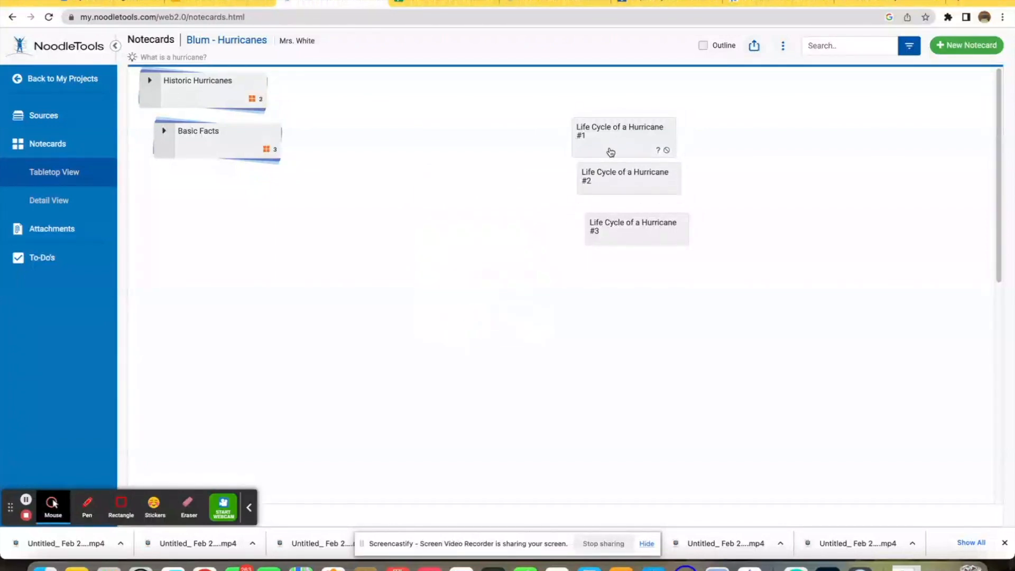
Step: Create a pile titled Life Cycle of a Hurricane from the Life Cycle of a Hurricane #1 notecard
{"action": "mouse_move", "coordinate": [600, 133]}
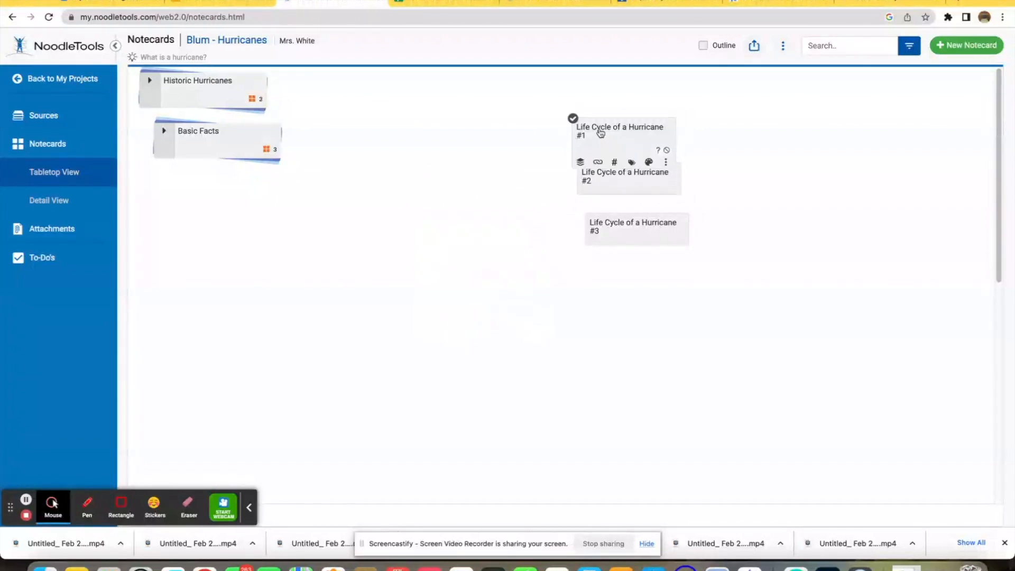
{"action": "left_click", "coordinate": [579, 161]}
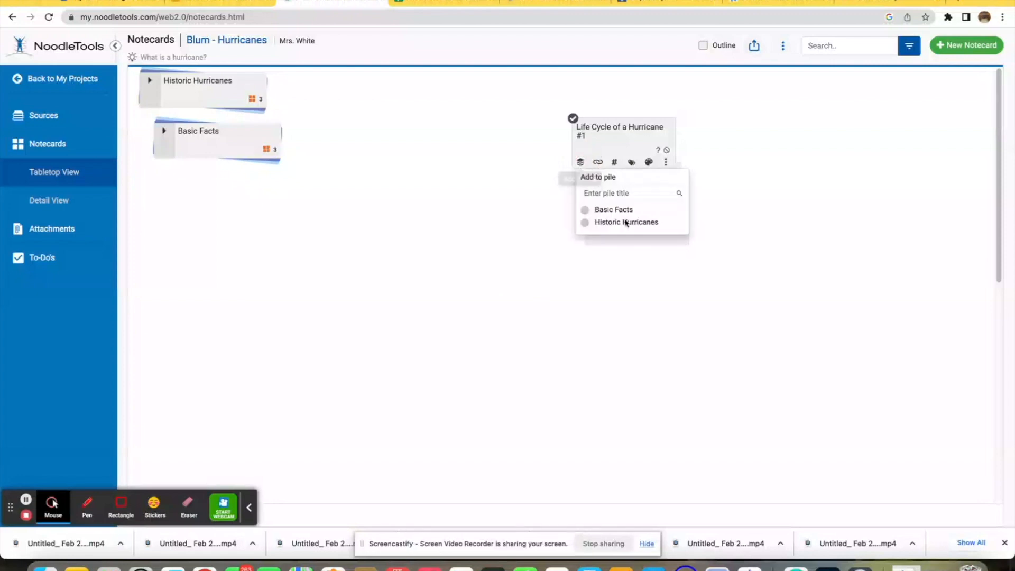
{"action": "left_click", "coordinate": [616, 191]}
{"action": "type", "text": "Life"}
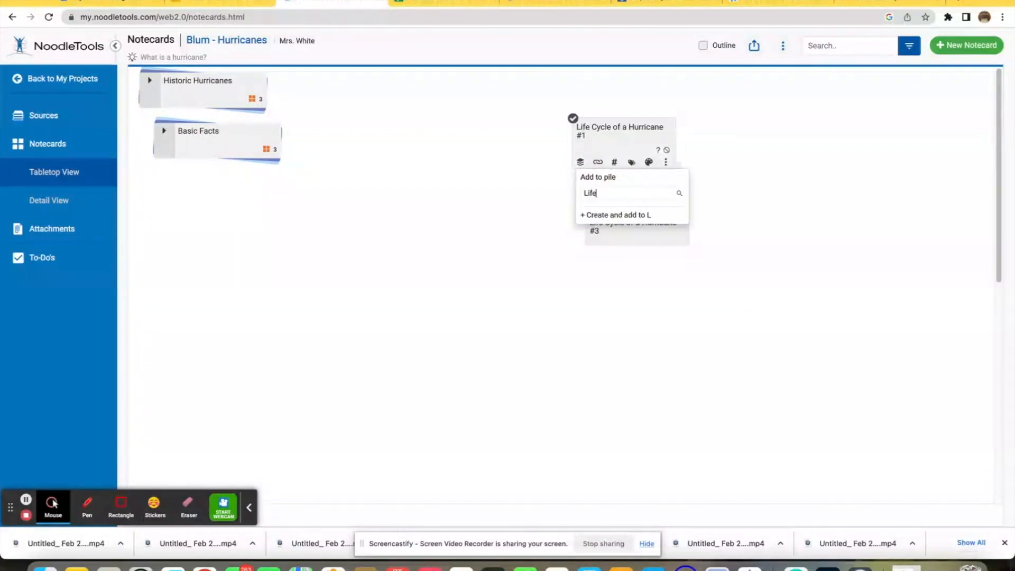
{"action": "type", "text": " Cycle of a Hurrican"}
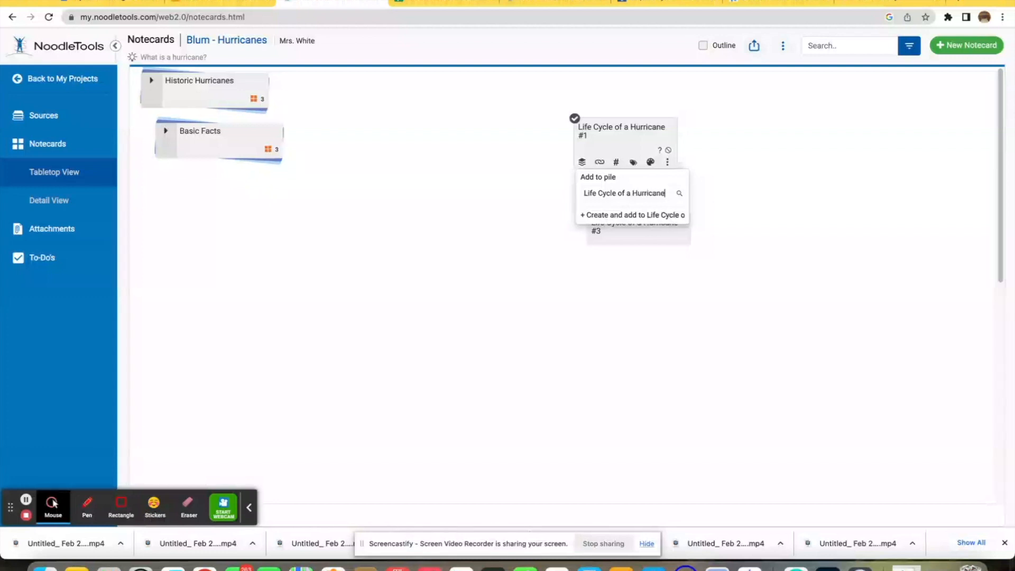
{"action": "type", "text": "e"}
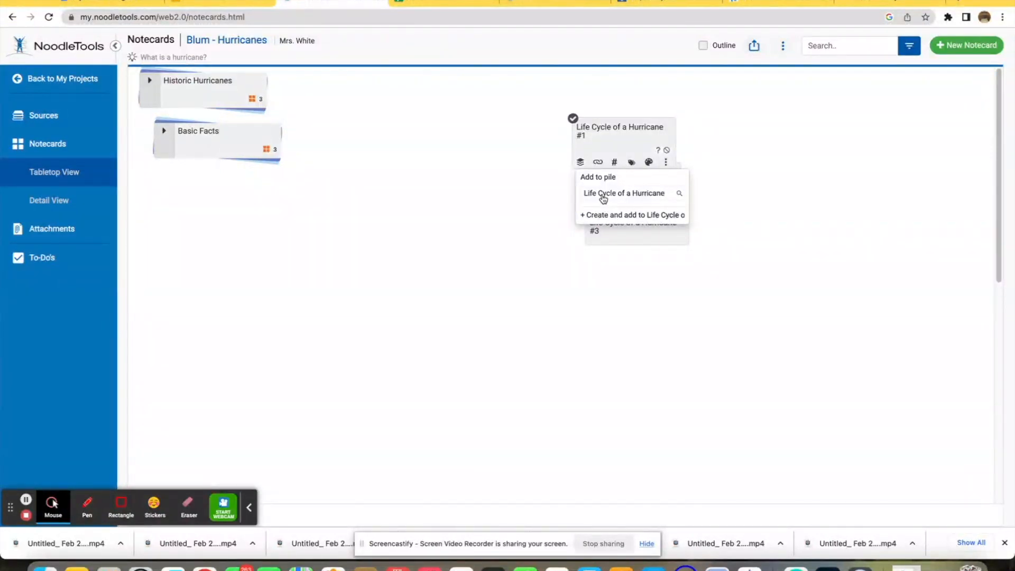
{"action": "left_click", "coordinate": [629, 215]}
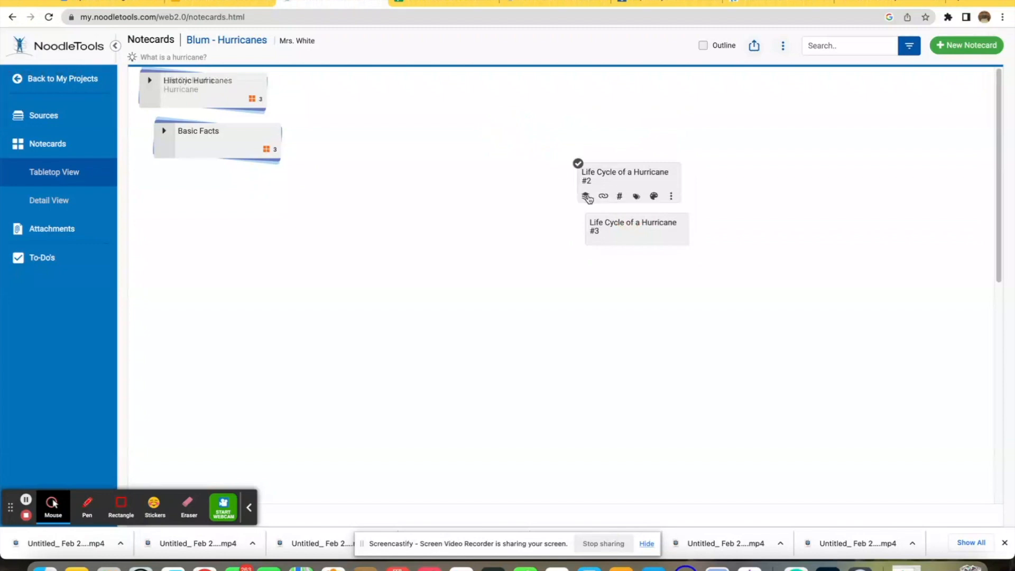
Step: Add the Life Cycle of a Hurricane #2 and #3 notecards to the Life Cycle of a Hurricane pile
{"action": "left_click", "coordinate": [586, 198]}
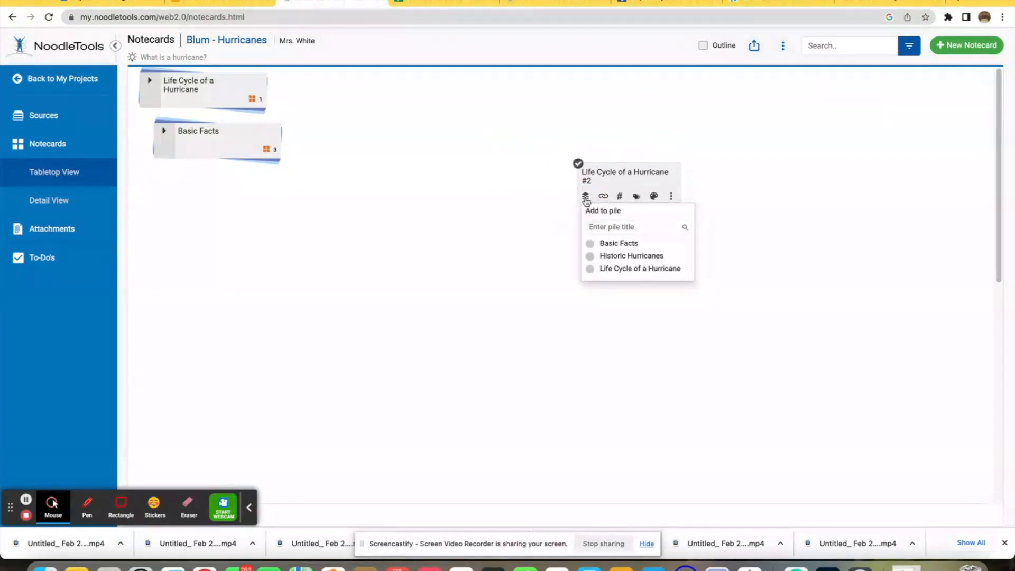
{"action": "left_click", "coordinate": [644, 269]}
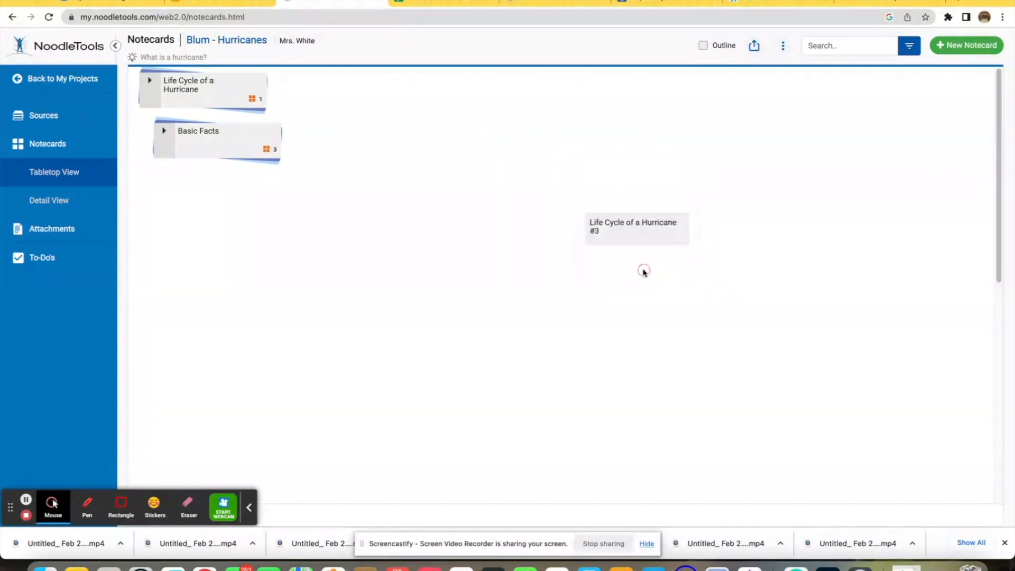
{"action": "left_click", "coordinate": [593, 247]}
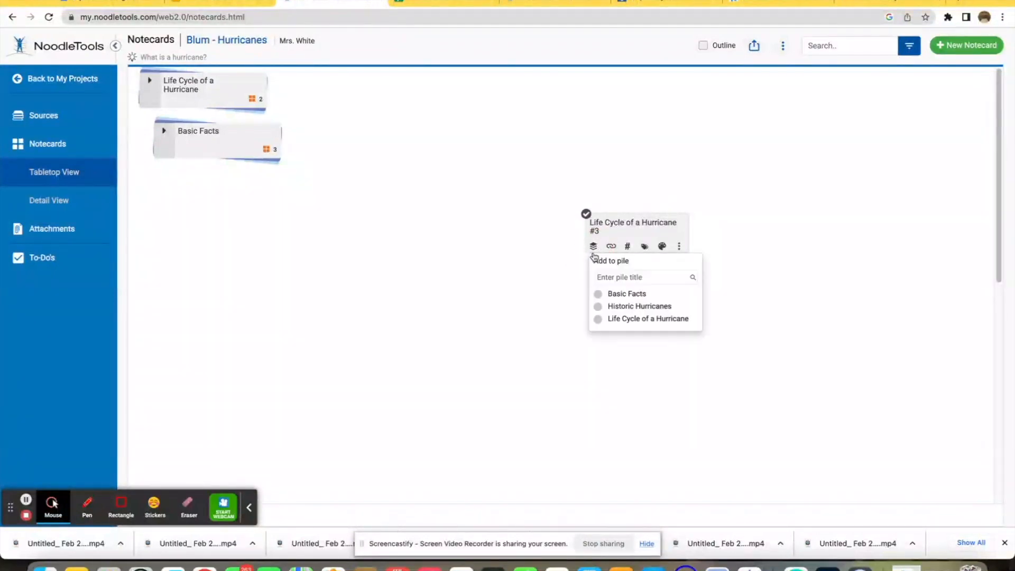
{"action": "left_click", "coordinate": [620, 317]}
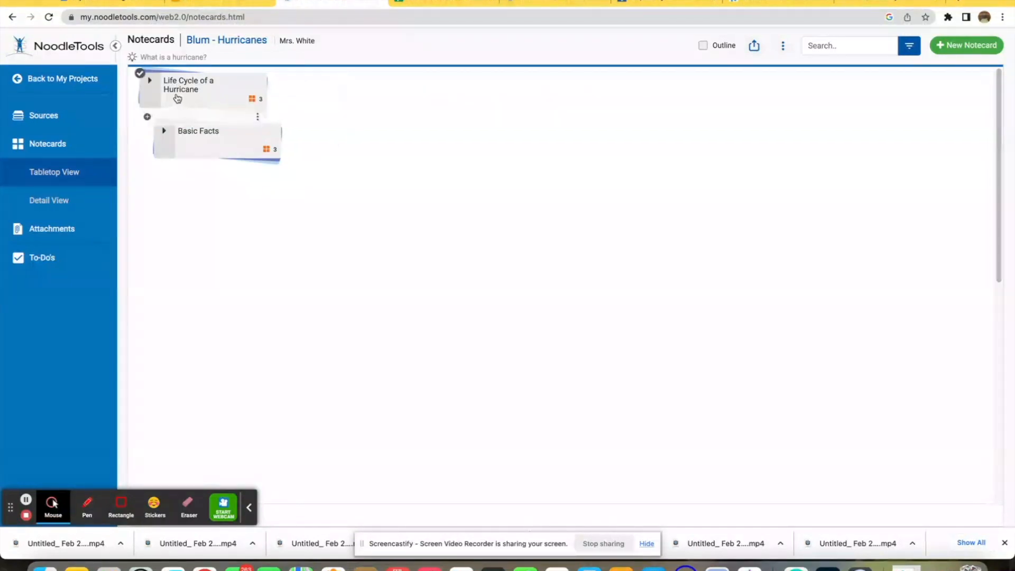
Step: Spread the three piles across the tabletop, with Life Cycle of a Hurricane beside Basic Facts and Historic Hurricanes below it
{"action": "left_click", "coordinate": [198, 91]}
{"action": "left_click_drag", "start_coordinate": [198, 91], "coordinate": [402, 136]}
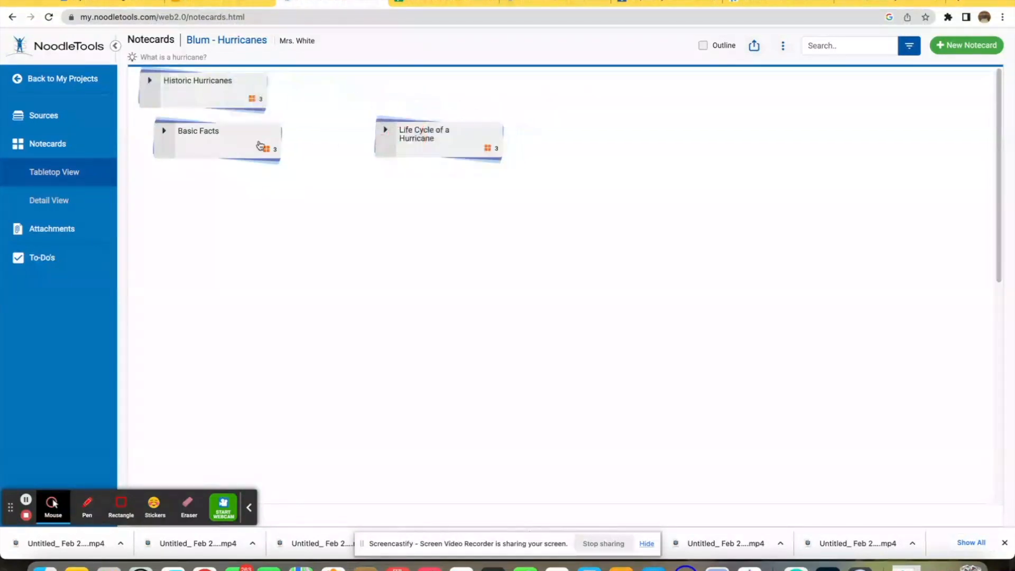
{"action": "left_click_drag", "start_coordinate": [211, 138], "coordinate": [210, 152]}
{"action": "left_click_drag", "start_coordinate": [201, 85], "coordinate": [240, 265]}
{"action": "left_click_drag", "start_coordinate": [424, 136], "coordinate": [418, 164]}
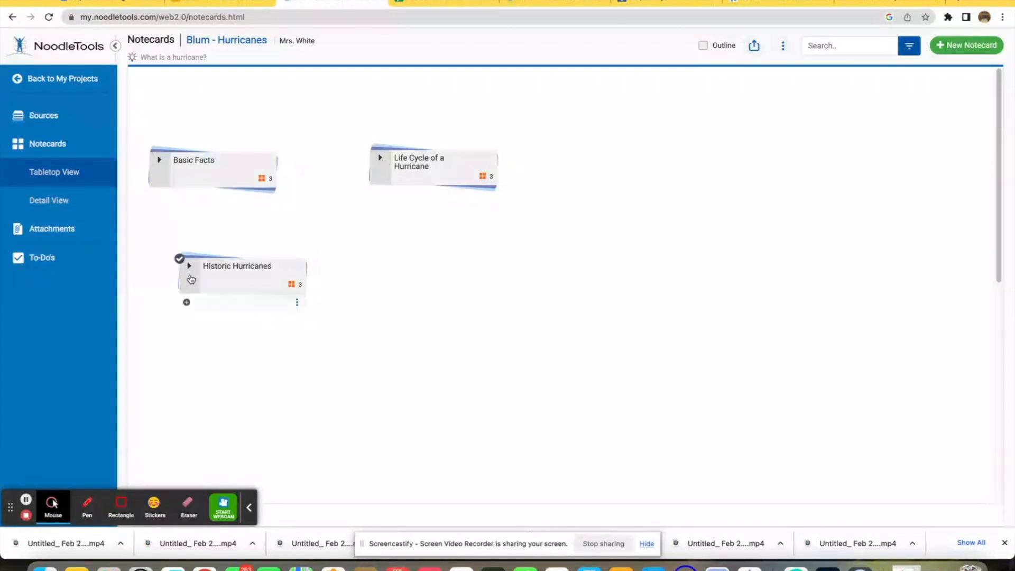
Step: Expand the Life Cycle of a Hurricane pile and examine the linked source and available tags of notecard #1
{"action": "left_click", "coordinate": [380, 159]}
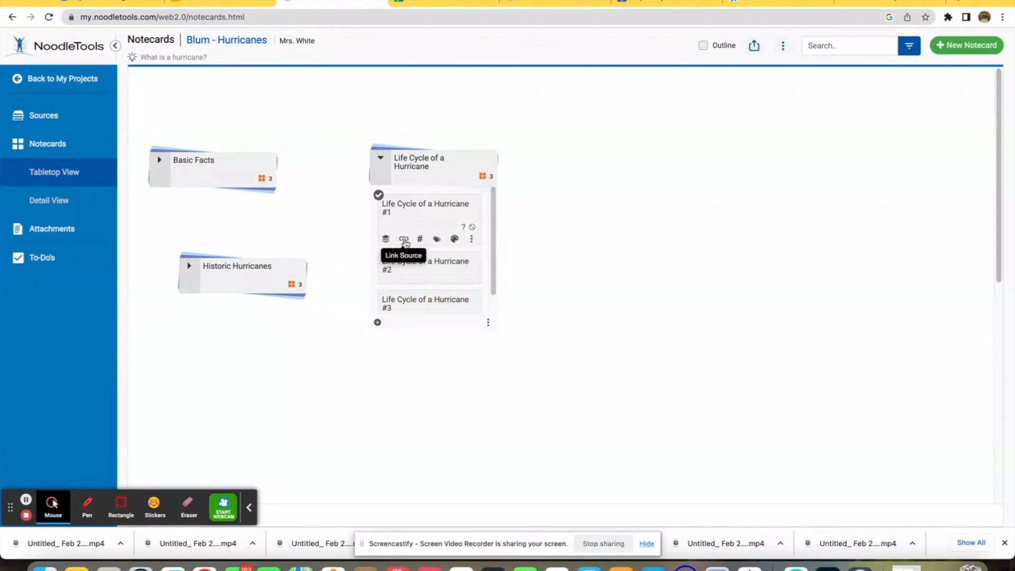
{"action": "left_click", "coordinate": [405, 240]}
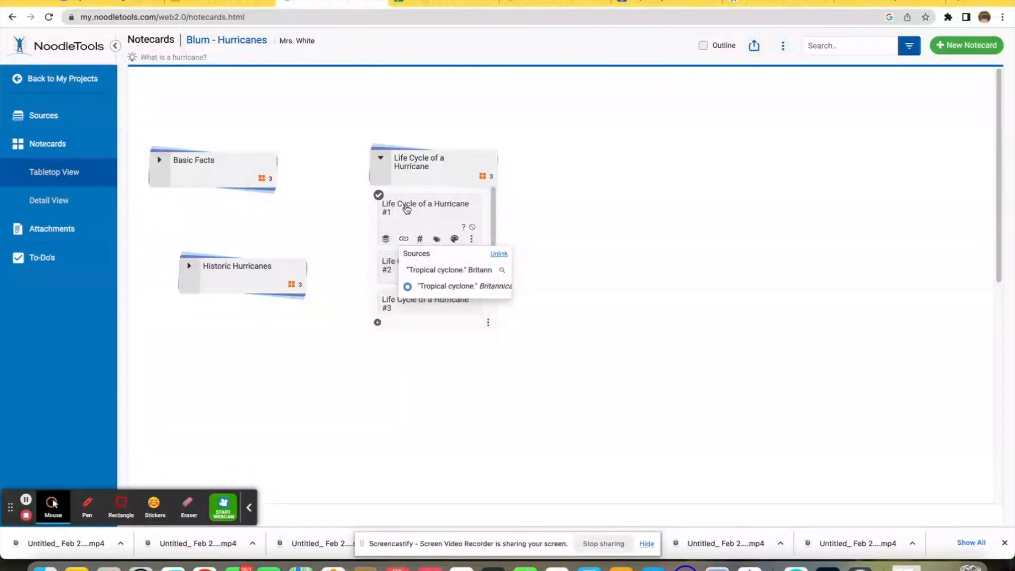
{"action": "left_click", "coordinate": [420, 239]}
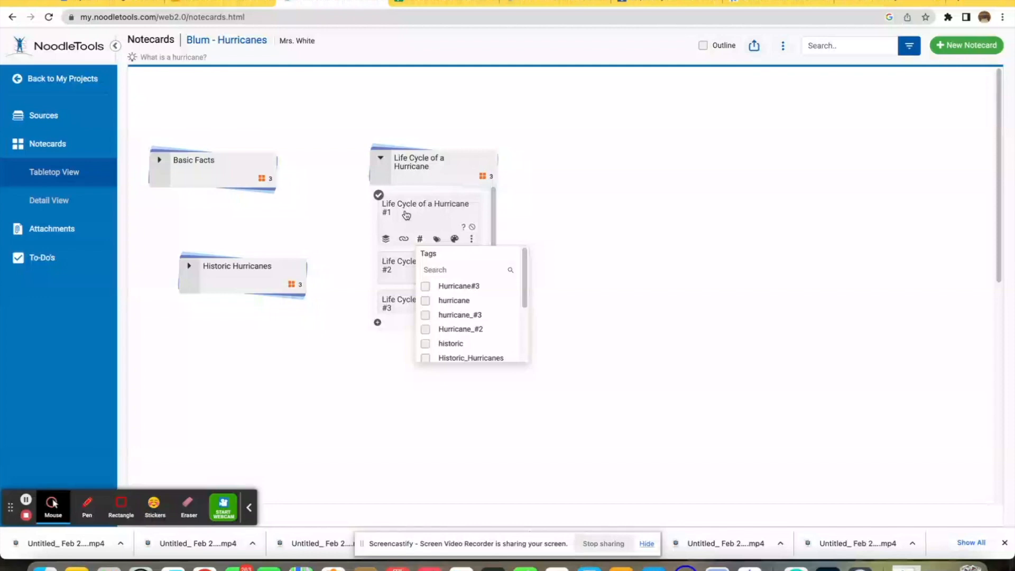
Step: Remove the Need help and Incomplete cues from the Life Cycle of a Hurricane #1 notecard
{"action": "left_click", "coordinate": [437, 240]}
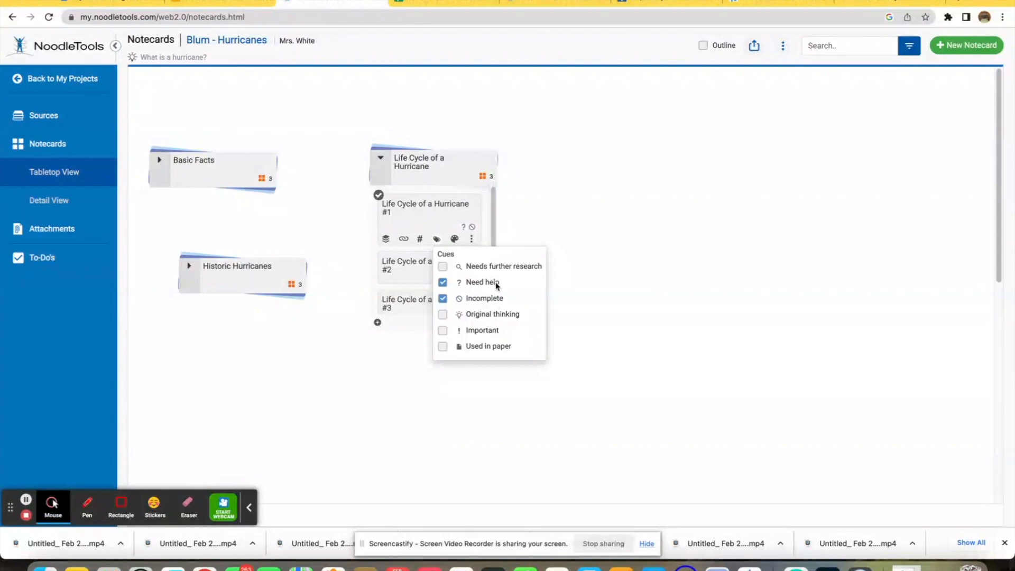
{"action": "left_click", "coordinate": [443, 283]}
{"action": "left_click", "coordinate": [443, 298]}
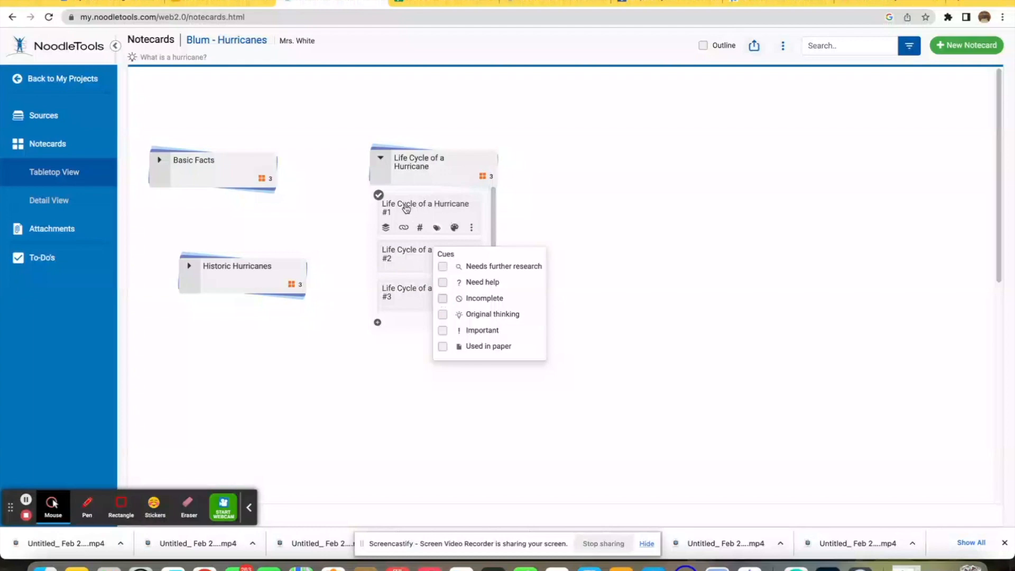
Step: Mark the Life Cycle of a Hurricane #1 notecard with all six cues, from Needs further research to Used in paper
{"action": "left_click", "coordinate": [437, 228]}
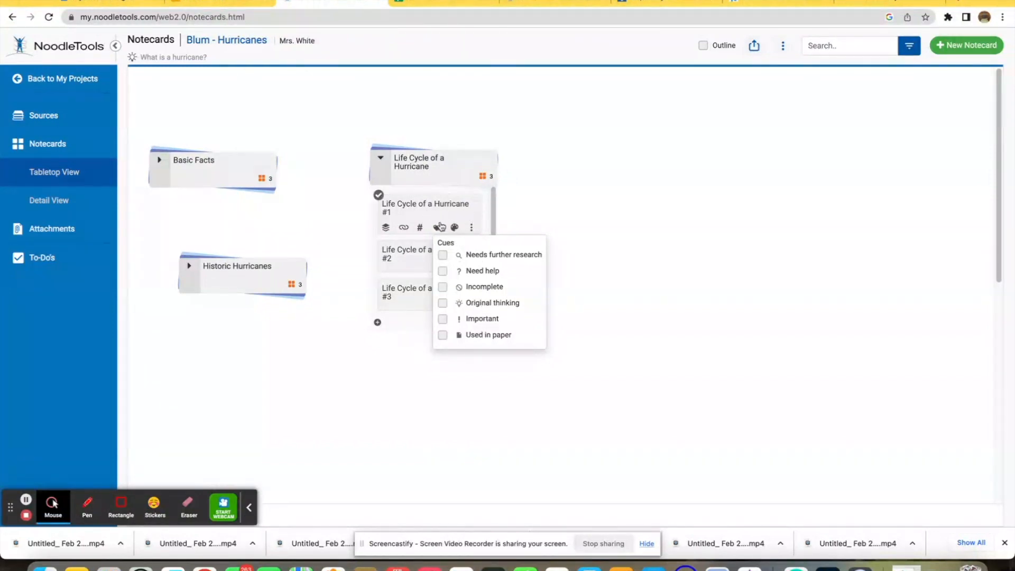
{"action": "left_click", "coordinate": [443, 272]}
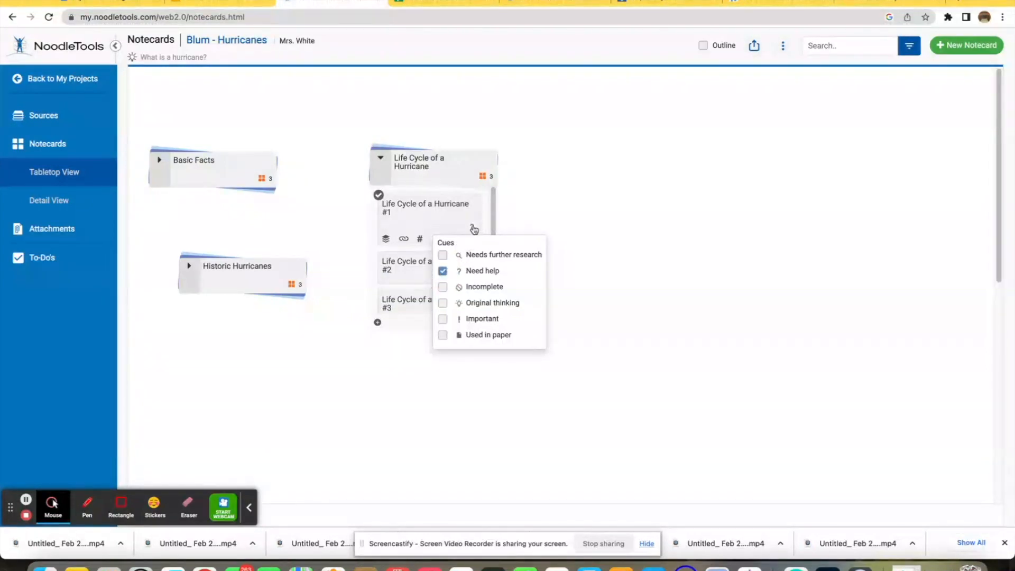
{"action": "left_click", "coordinate": [442, 287]}
{"action": "left_click", "coordinate": [443, 303]}
{"action": "left_click", "coordinate": [442, 318]}
{"action": "left_click", "coordinate": [443, 335]}
{"action": "left_click", "coordinate": [444, 255]}
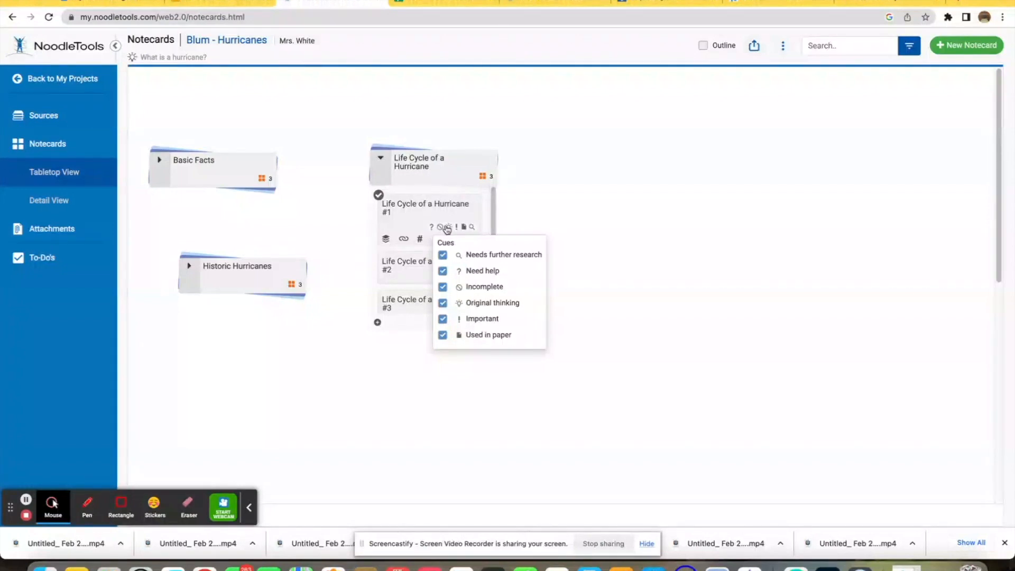
Step: Clear all six cues from the Life Cycle of a Hurricane #1 notecard and close the cue list
{"action": "left_click", "coordinate": [443, 254]}
{"action": "left_click", "coordinate": [443, 270]}
{"action": "left_click", "coordinate": [443, 288]}
{"action": "left_click", "coordinate": [443, 302]}
{"action": "left_click", "coordinate": [443, 319]}
{"action": "left_click", "coordinate": [443, 334]}
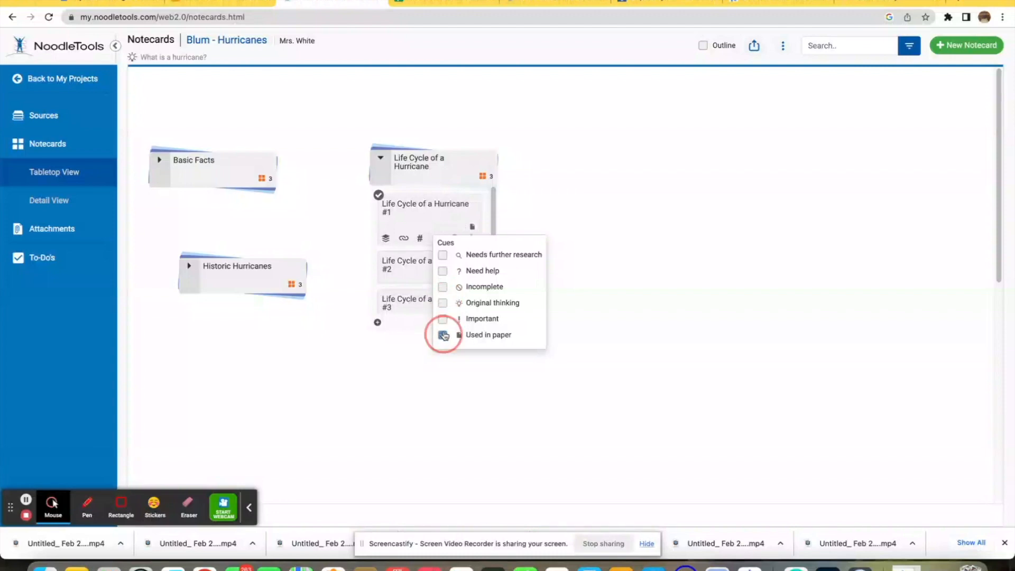
{"action": "left_click", "coordinate": [569, 199]}
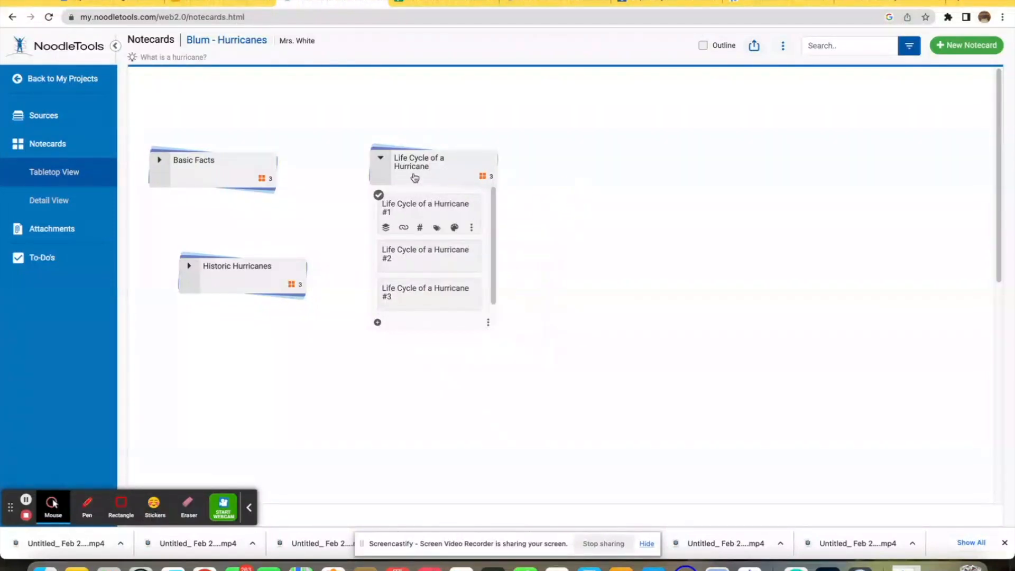
Step: Color all three Life Cycle of a Hurricane notecards purple and collapse their pile
{"action": "mouse_move", "coordinate": [441, 219]}
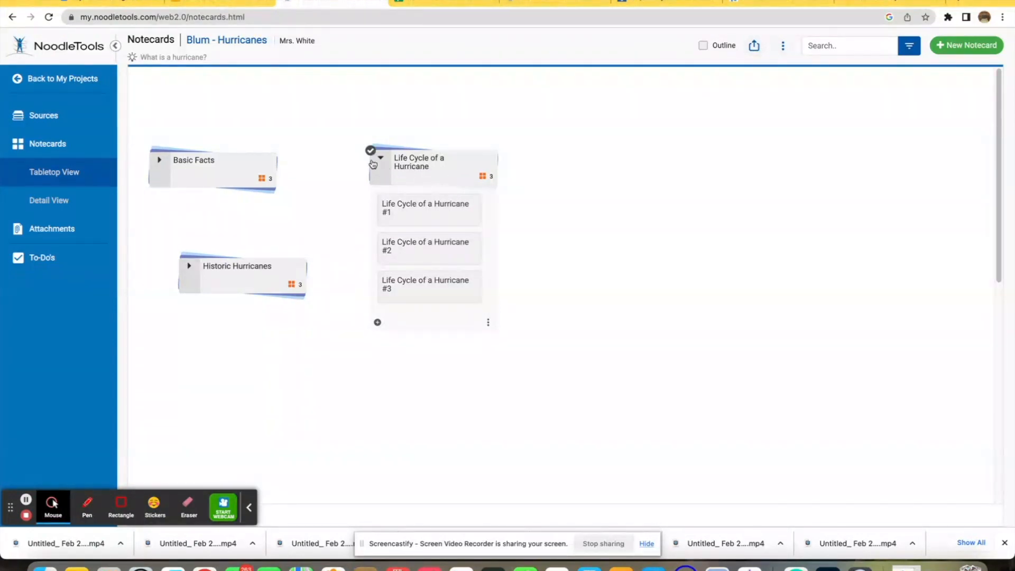
{"action": "left_click", "coordinate": [454, 227]}
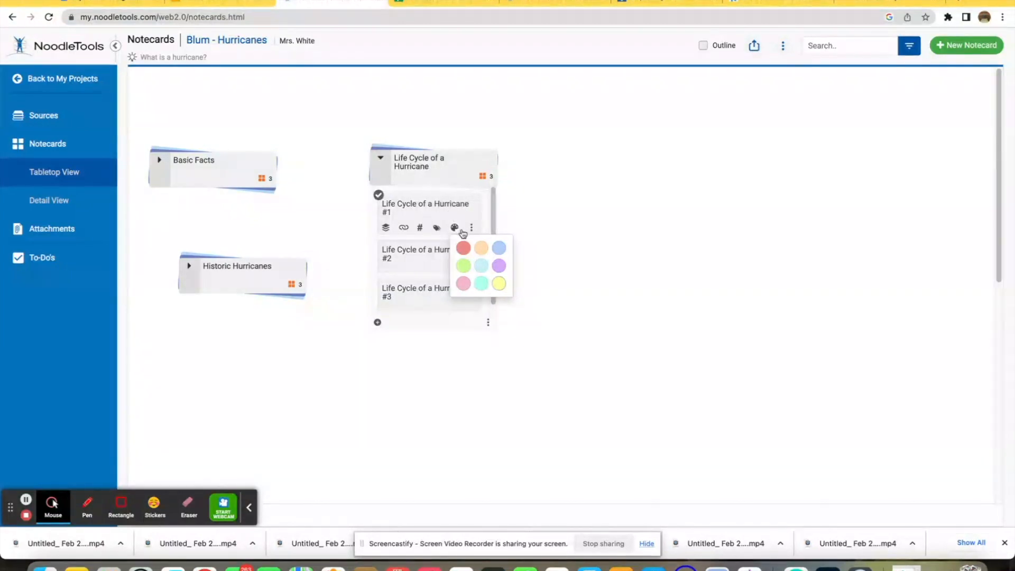
{"action": "left_click", "coordinate": [505, 268]}
{"action": "left_click", "coordinate": [556, 230]}
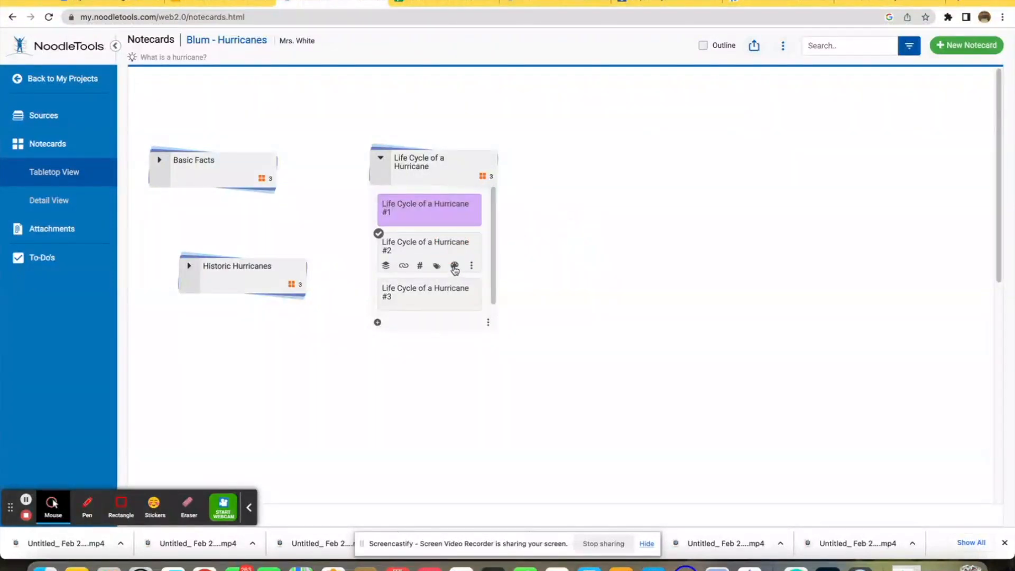
{"action": "left_click", "coordinate": [455, 266]}
{"action": "left_click", "coordinate": [498, 304]}
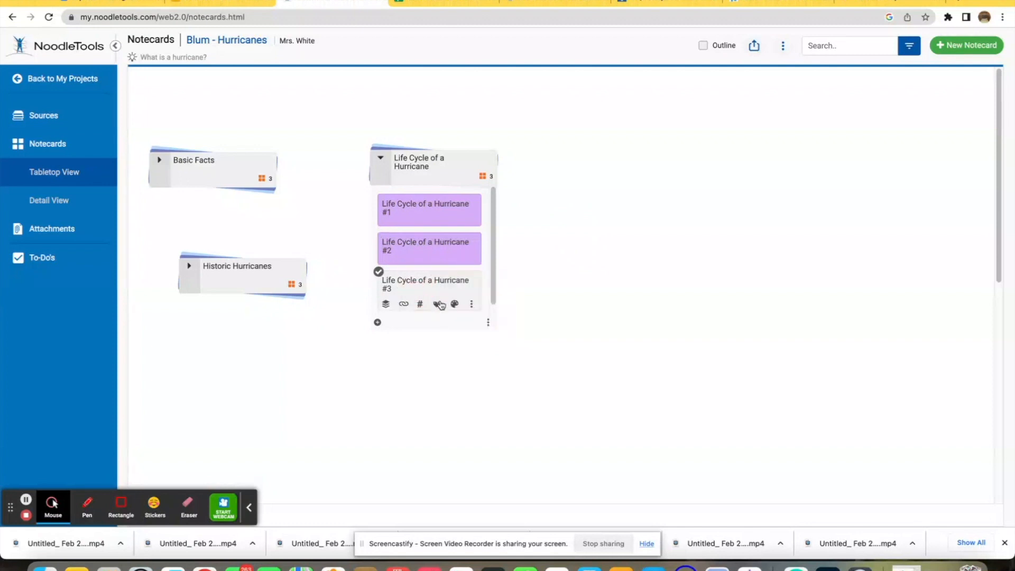
{"action": "left_click", "coordinate": [455, 305]}
{"action": "left_click", "coordinate": [498, 342]}
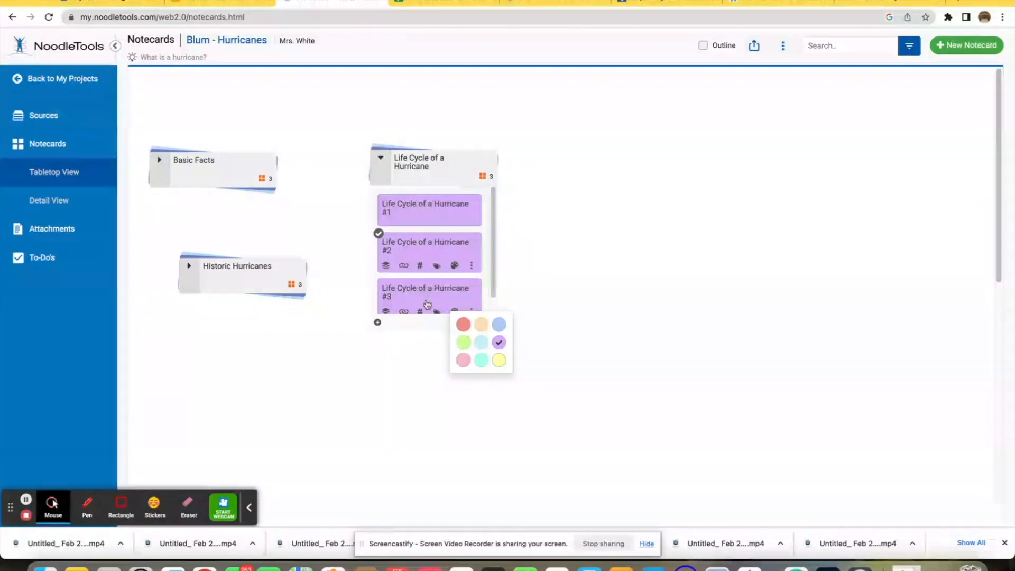
{"action": "left_click", "coordinate": [381, 159]}
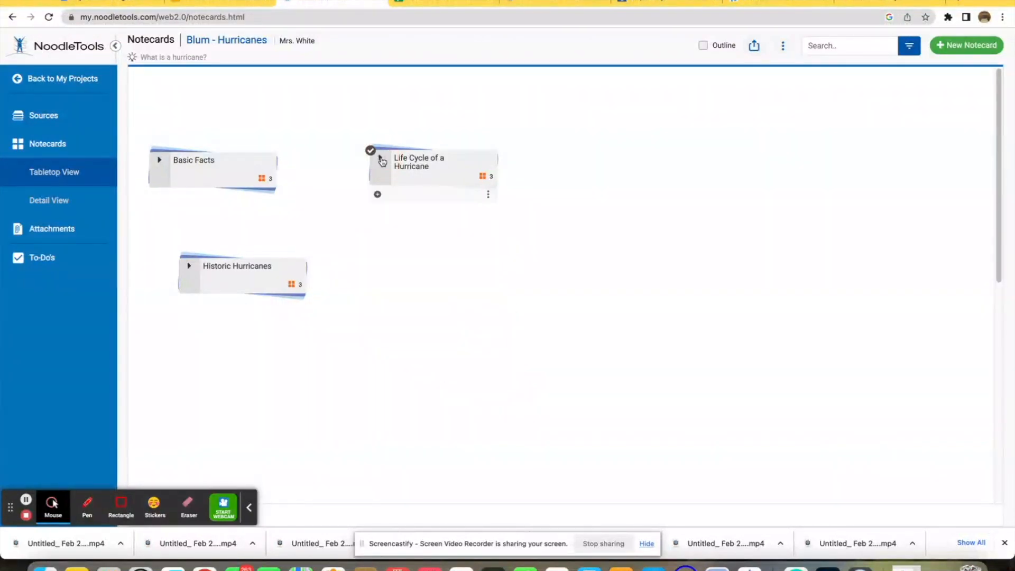
Step: Color the three notecards in the Basic Facts pile blue and collapse the pile
{"action": "left_click", "coordinate": [158, 162]}
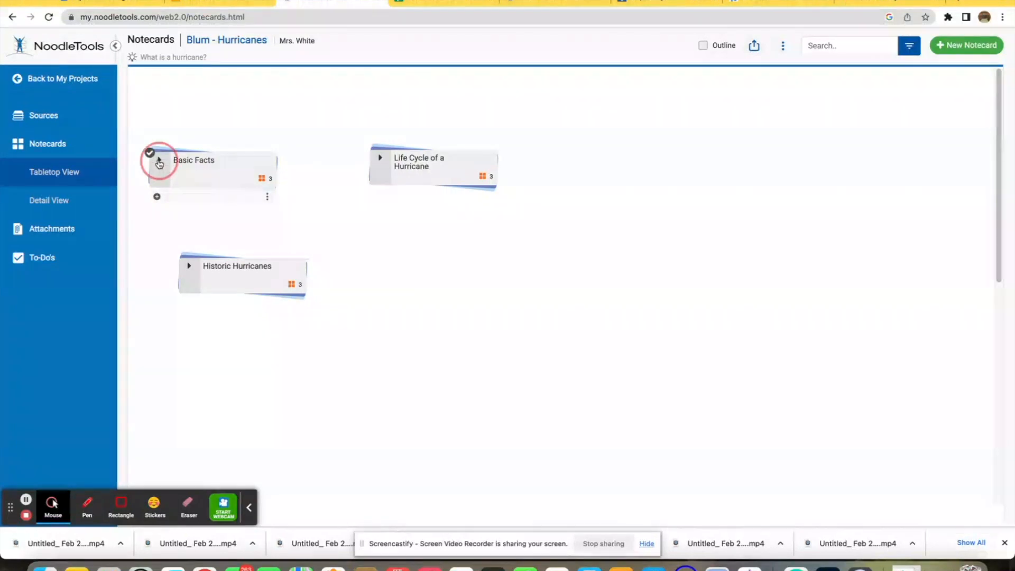
{"action": "left_click", "coordinate": [233, 231]}
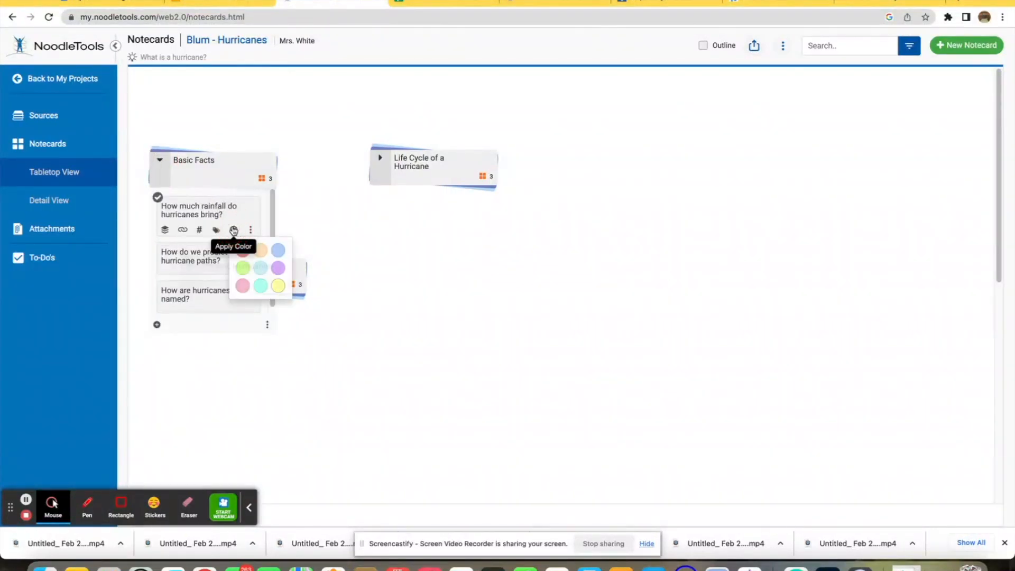
{"action": "left_click", "coordinate": [277, 250]}
{"action": "left_click", "coordinate": [198, 261]}
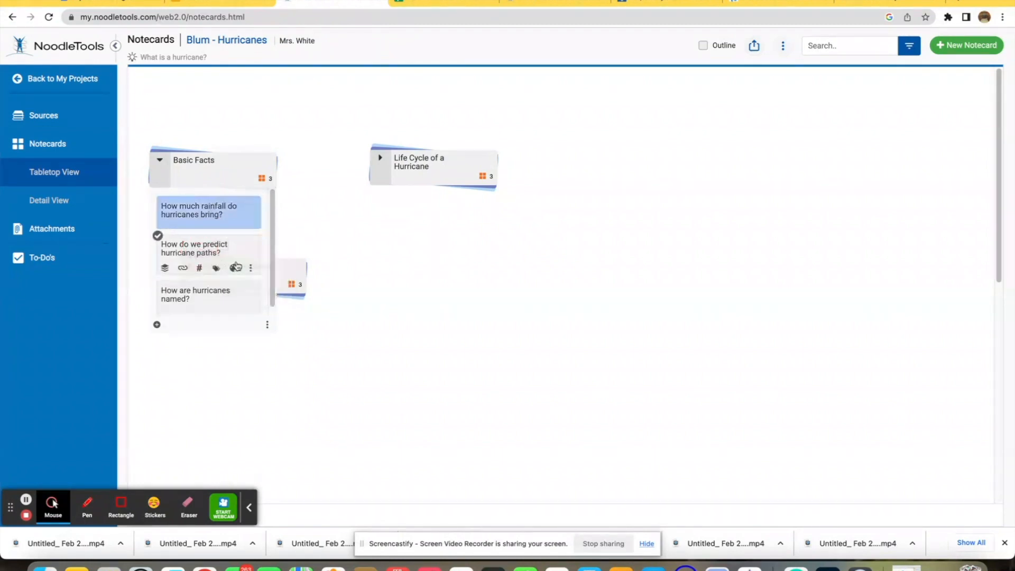
{"action": "left_click", "coordinate": [233, 268]}
{"action": "left_click", "coordinate": [277, 289]}
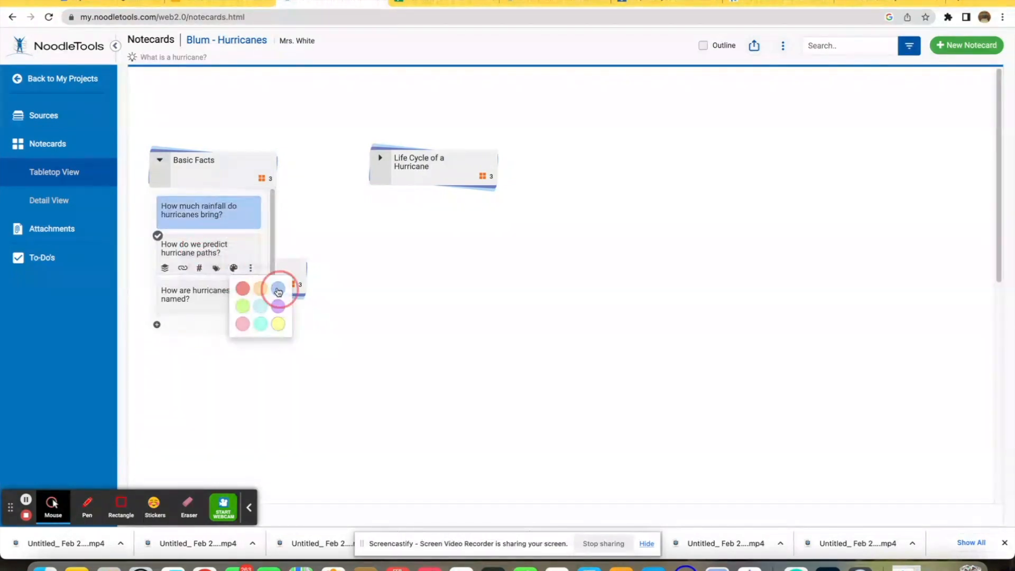
{"action": "left_click", "coordinate": [209, 299]}
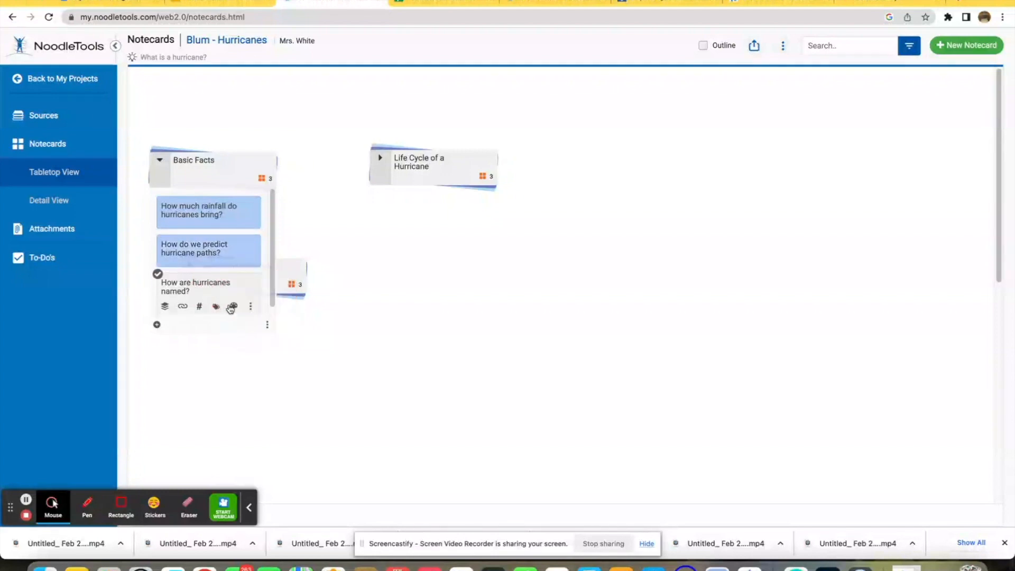
{"action": "left_click", "coordinate": [233, 306]}
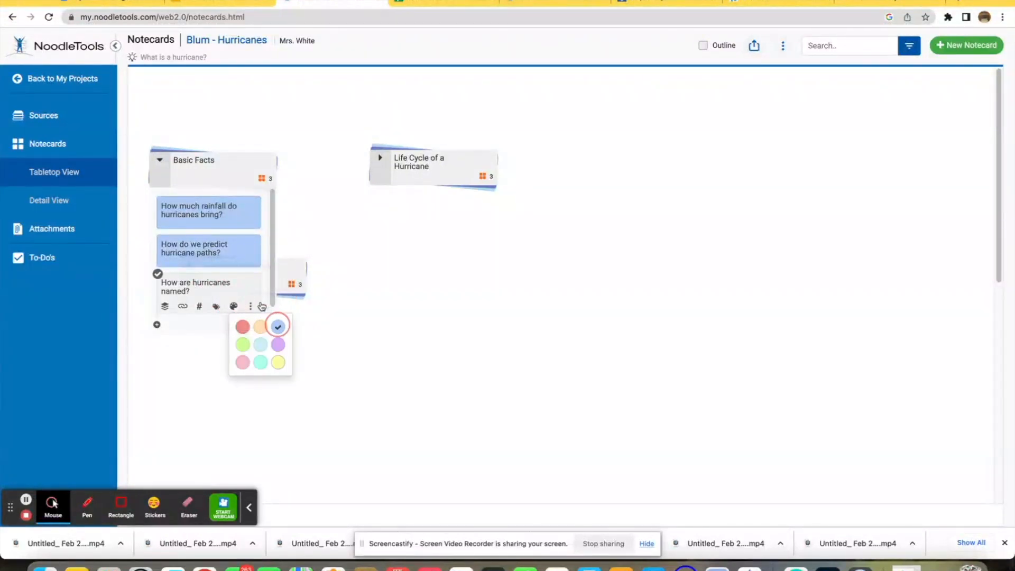
{"action": "left_click", "coordinate": [277, 328]}
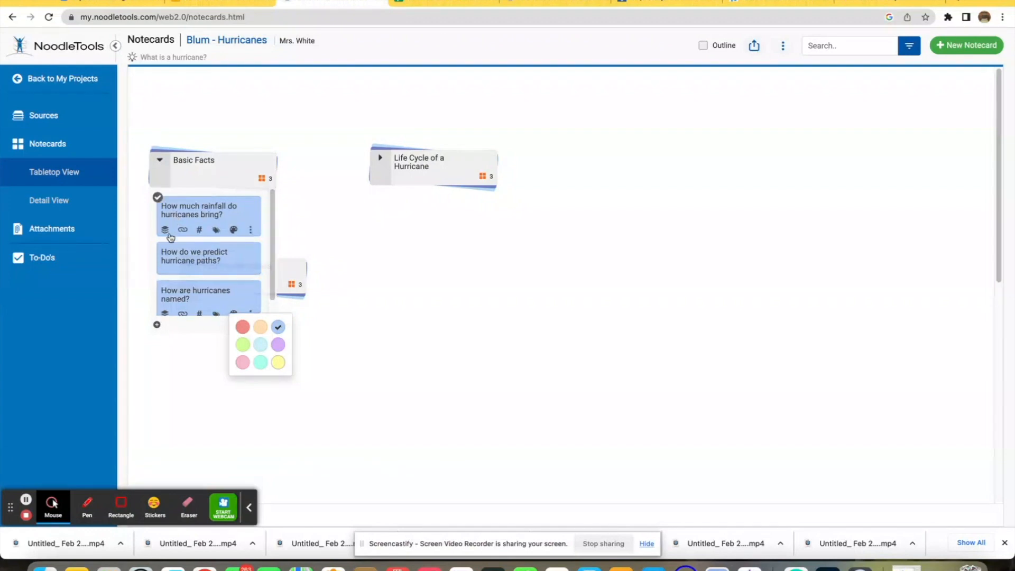
{"action": "left_click", "coordinate": [156, 164]}
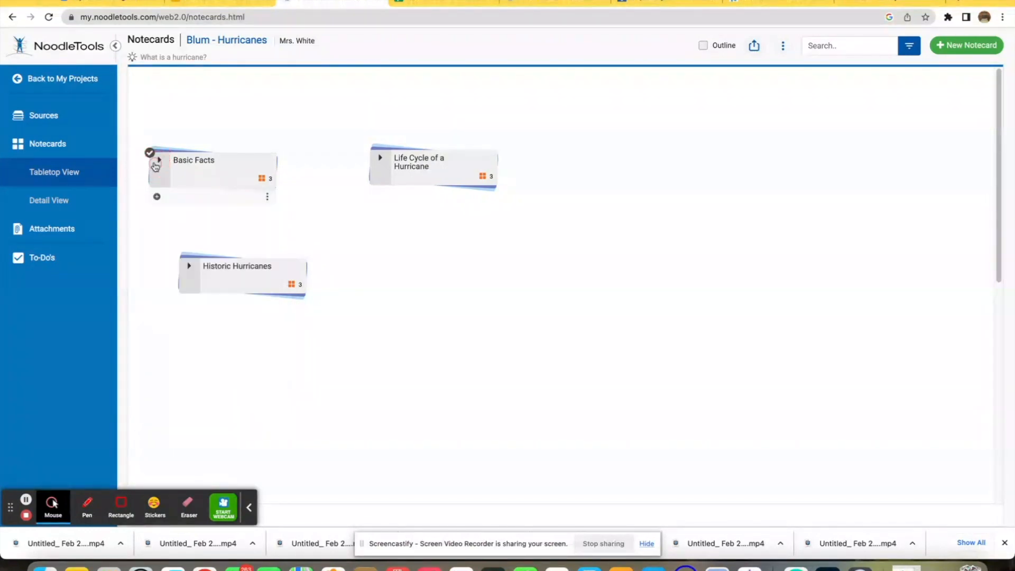
Step: Expand the Historic Hurricanes pile and color its three notecards light green
{"action": "left_click", "coordinate": [188, 271]}
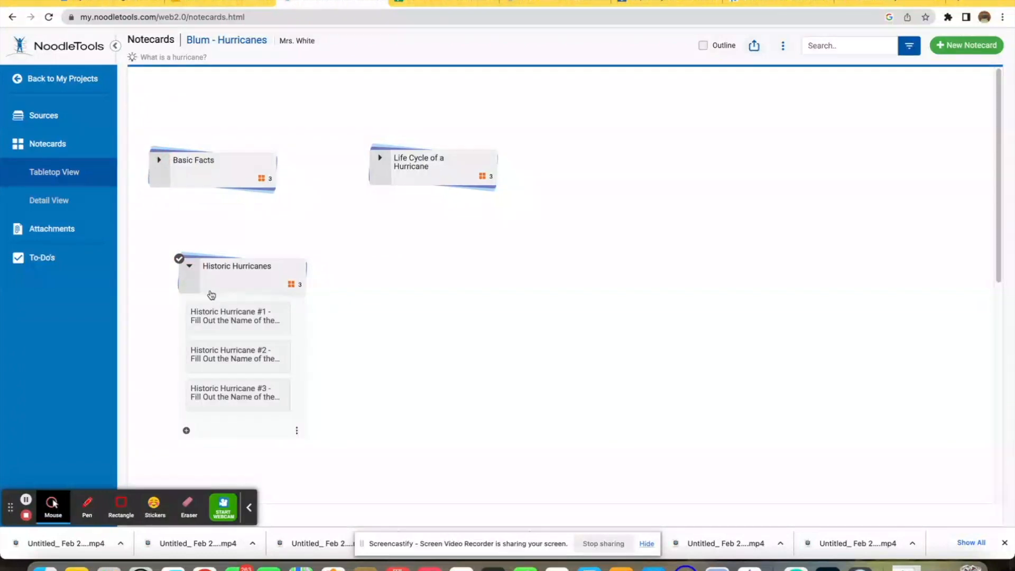
{"action": "left_click", "coordinate": [263, 336]}
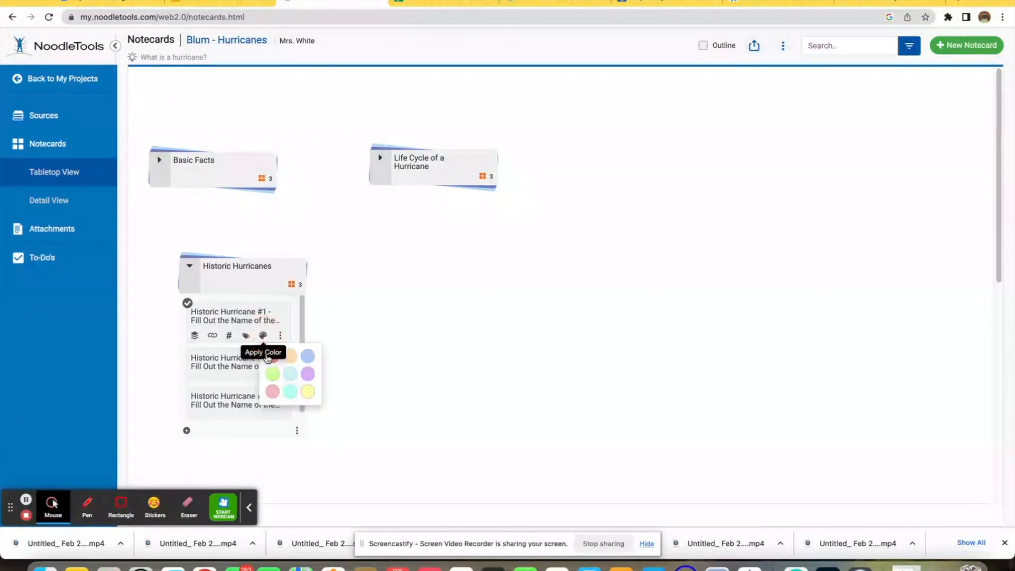
{"action": "left_click", "coordinate": [270, 375]}
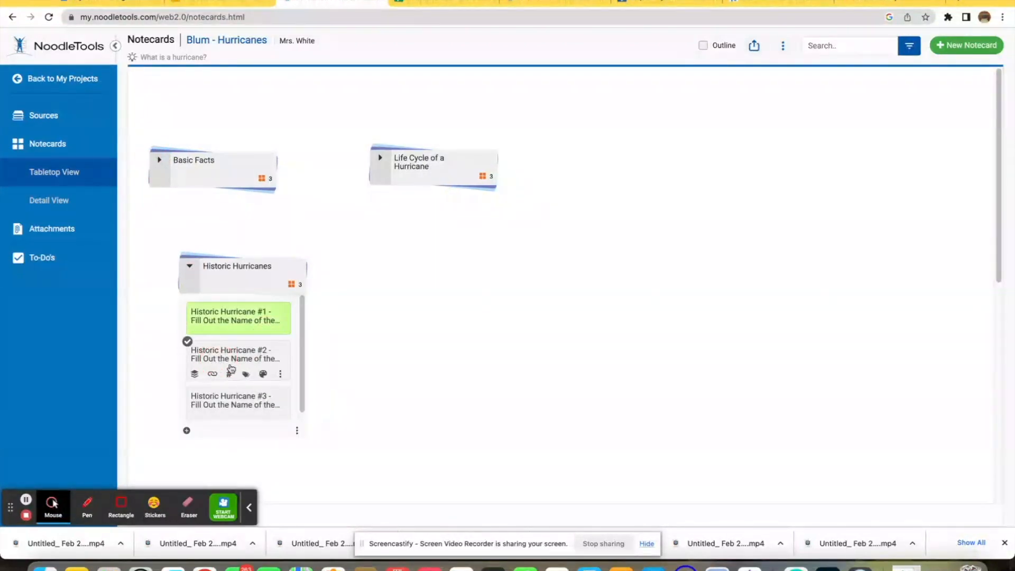
{"action": "left_click", "coordinate": [263, 373]}
{"action": "left_click", "coordinate": [272, 412]}
{"action": "left_click", "coordinate": [223, 406]}
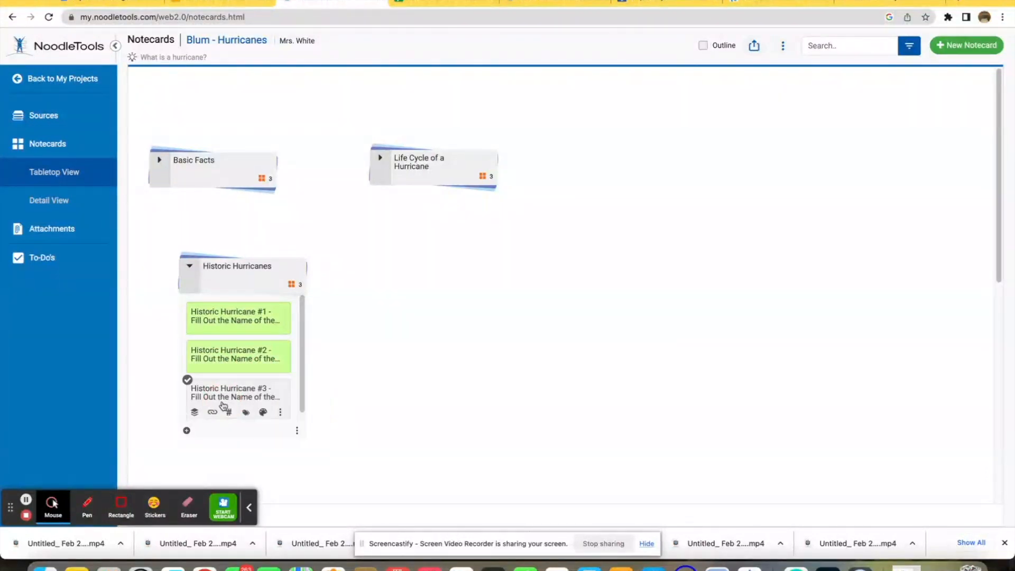
{"action": "left_click", "coordinate": [263, 412]}
{"action": "left_click", "coordinate": [272, 450]}
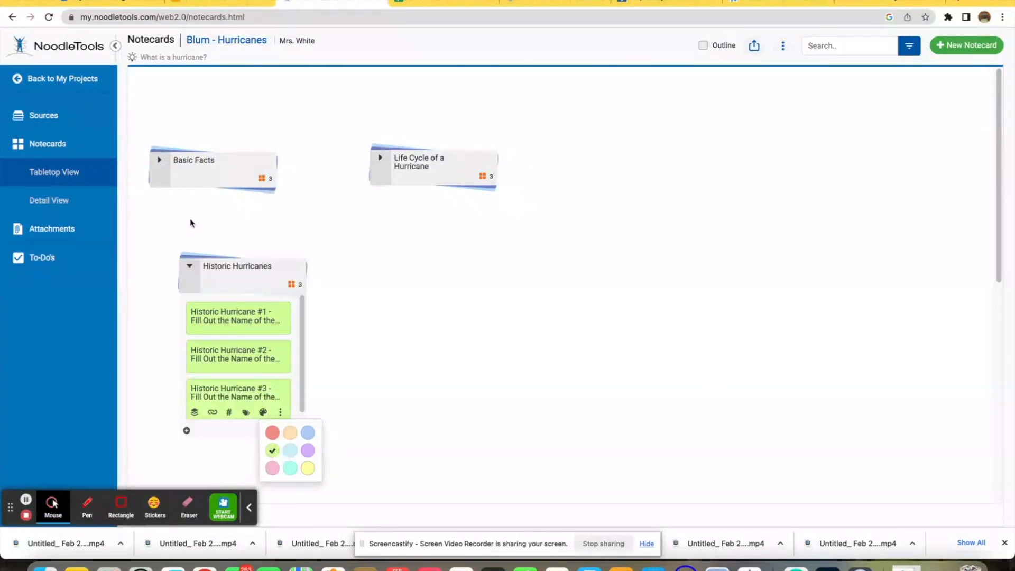
Step: Close the color choices and pin the Historic Hurricane #1 notecard
{"action": "left_click", "coordinate": [383, 319]}
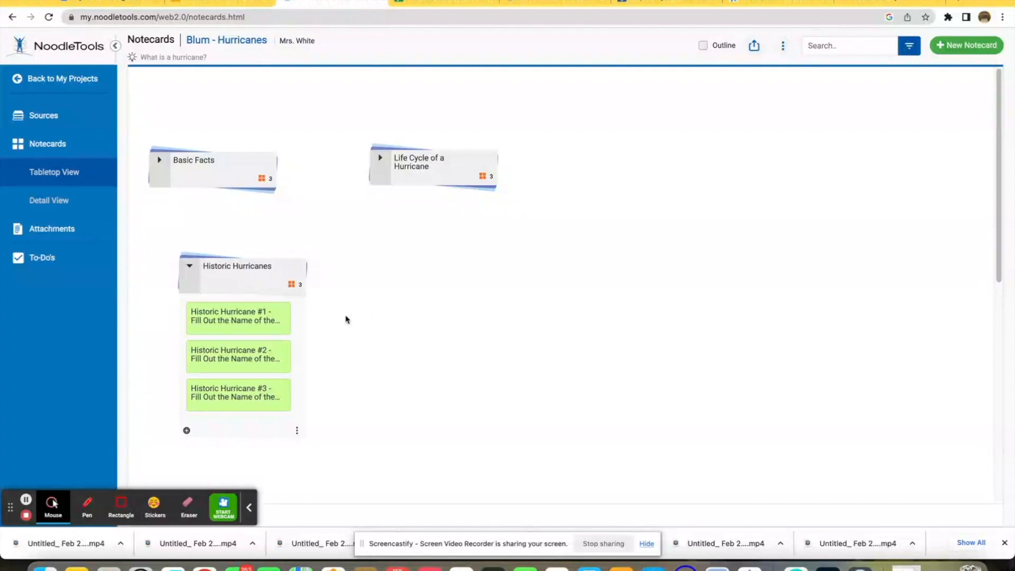
{"action": "mouse_move", "coordinate": [258, 315]}
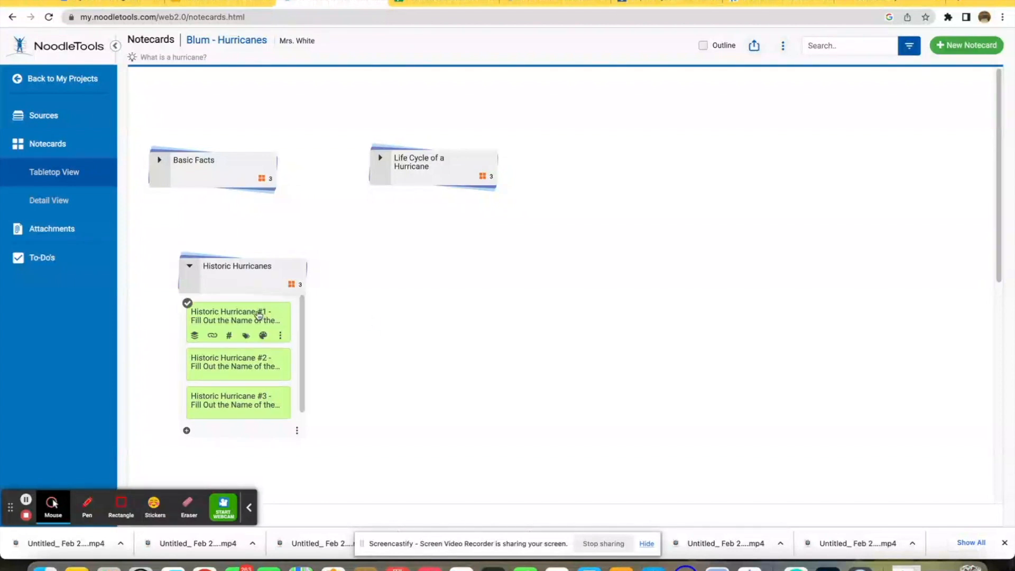
{"action": "left_click", "coordinate": [280, 337]}
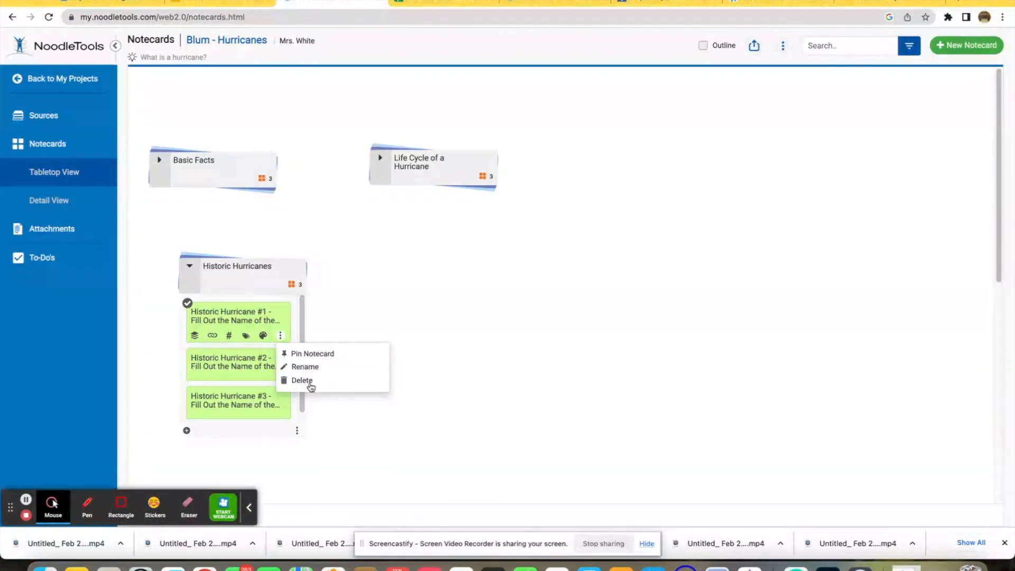
{"action": "left_click", "coordinate": [315, 354]}
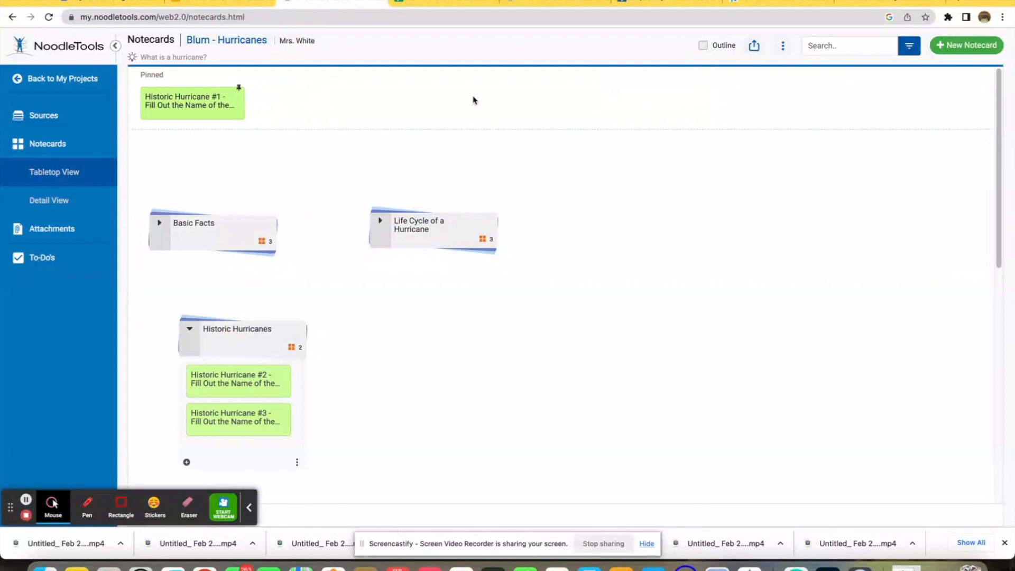
Step: Unpin the Historic Hurricane #1 notecard and add it back to the Historic Hurricanes pile
{"action": "mouse_move", "coordinate": [198, 98]}
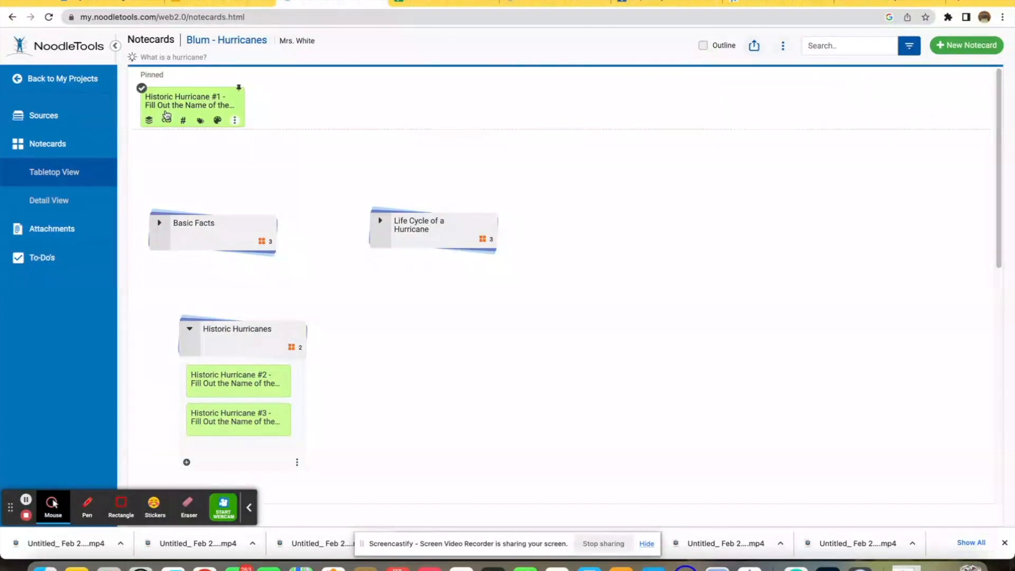
{"action": "left_click", "coordinate": [236, 121]}
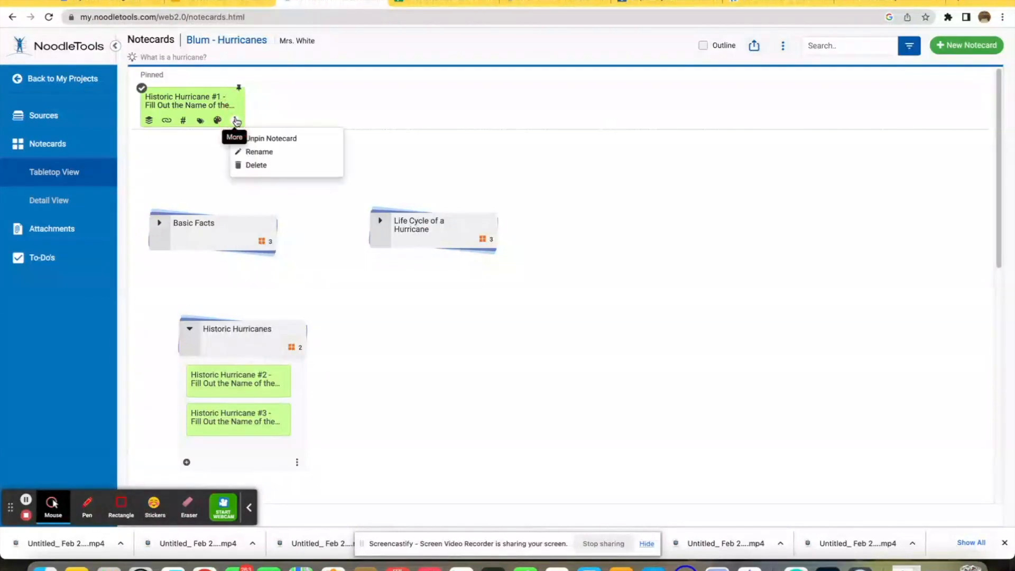
{"action": "left_click", "coordinate": [274, 138]}
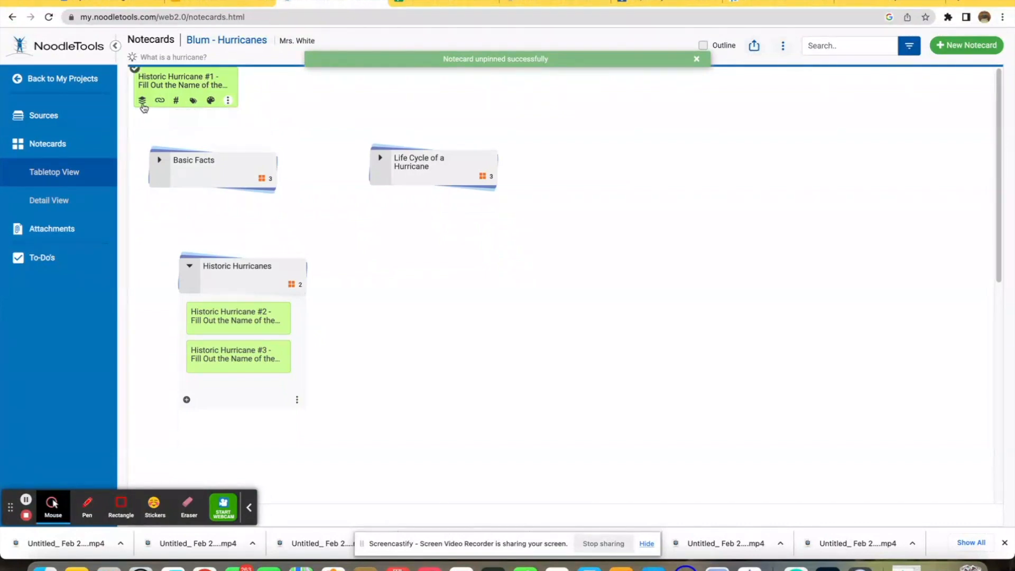
{"action": "left_click", "coordinate": [143, 103]}
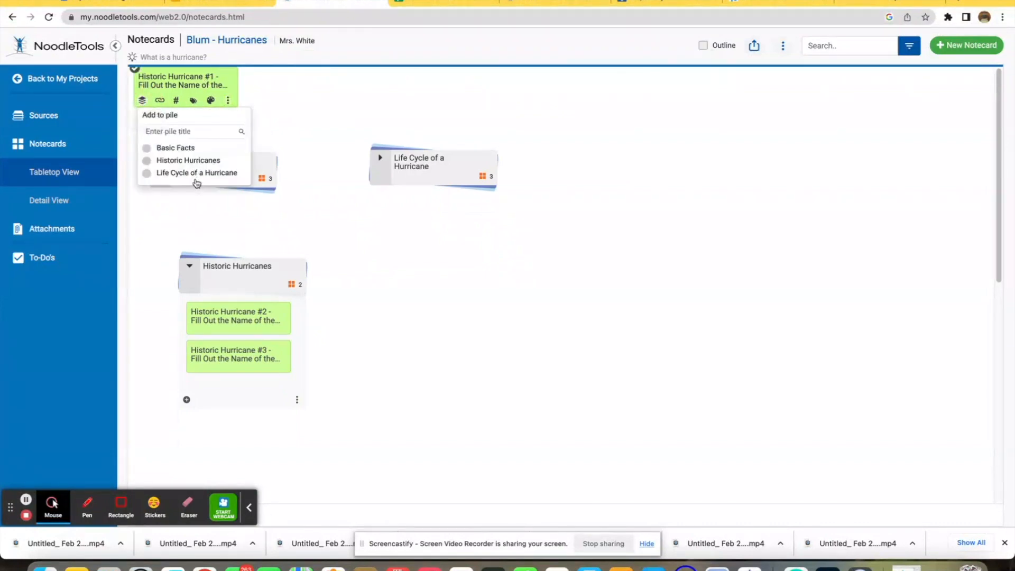
{"action": "left_click", "coordinate": [195, 160]}
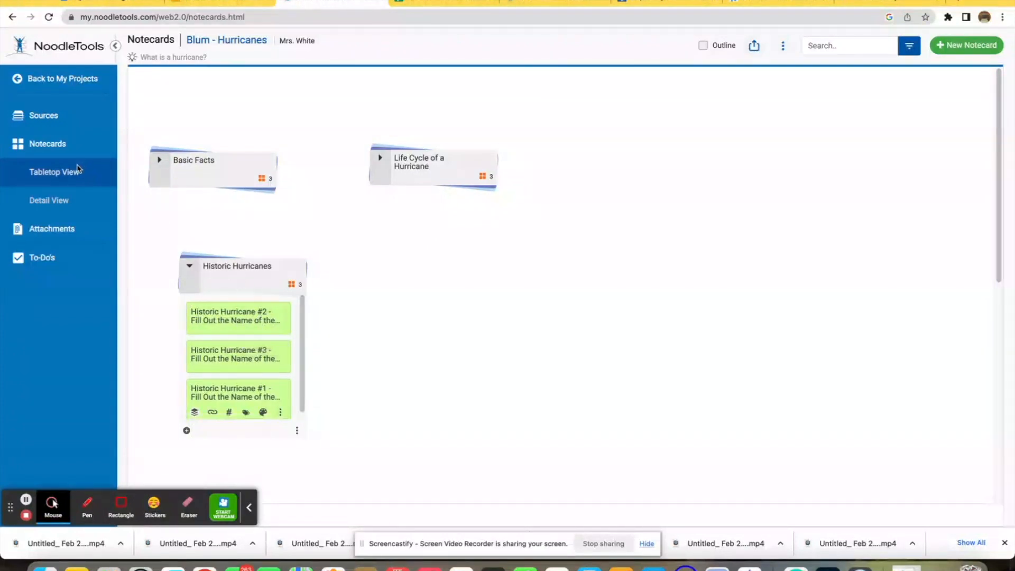
Step: In Detail View, review the "How are hurricanes named?" notecard alone, then all notecards in the Basic Facts pile together
{"action": "left_click", "coordinate": [40, 203]}
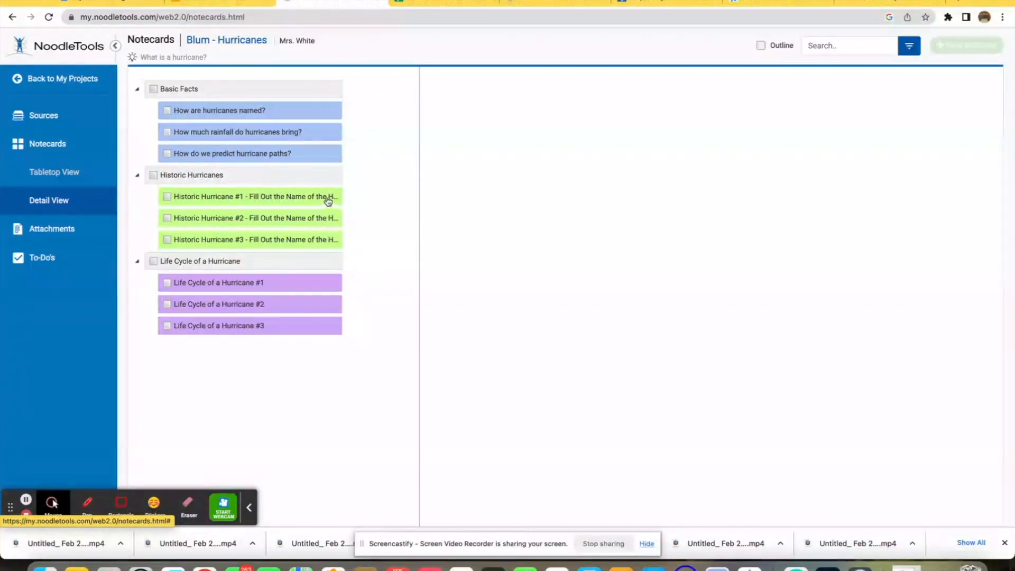
{"action": "left_click", "coordinate": [330, 113]}
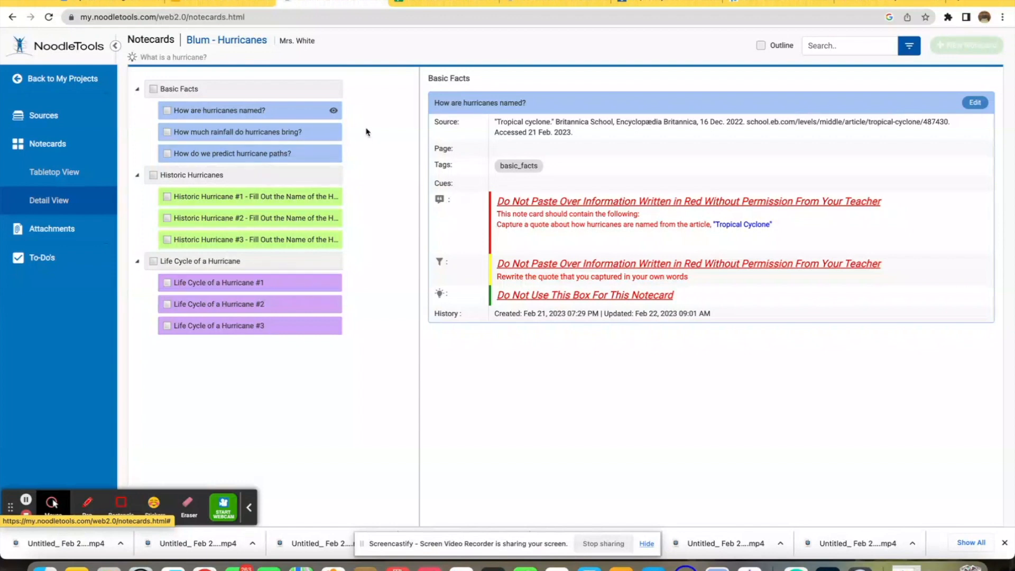
{"action": "left_click", "coordinate": [334, 112]}
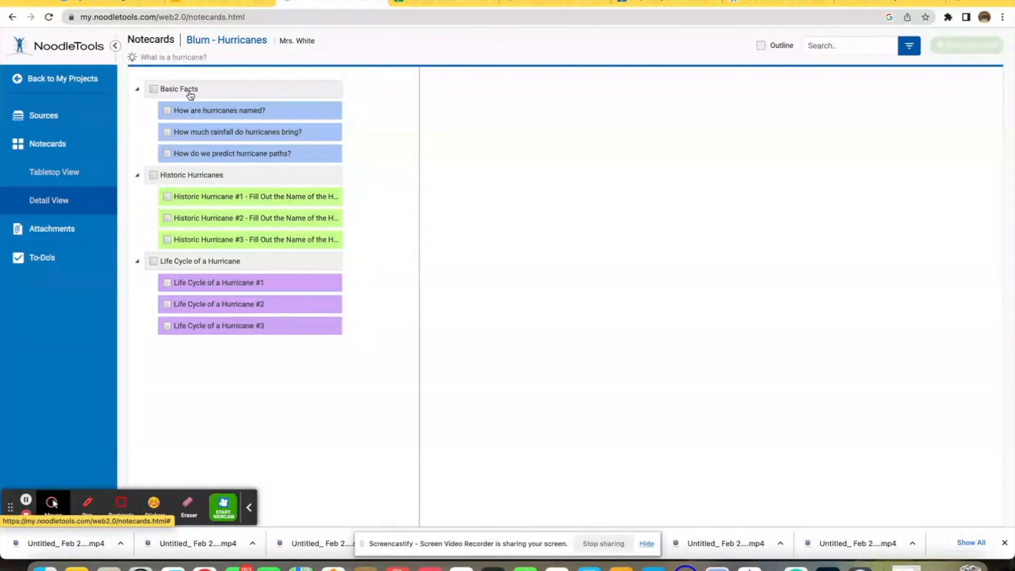
{"action": "left_click", "coordinate": [334, 89]}
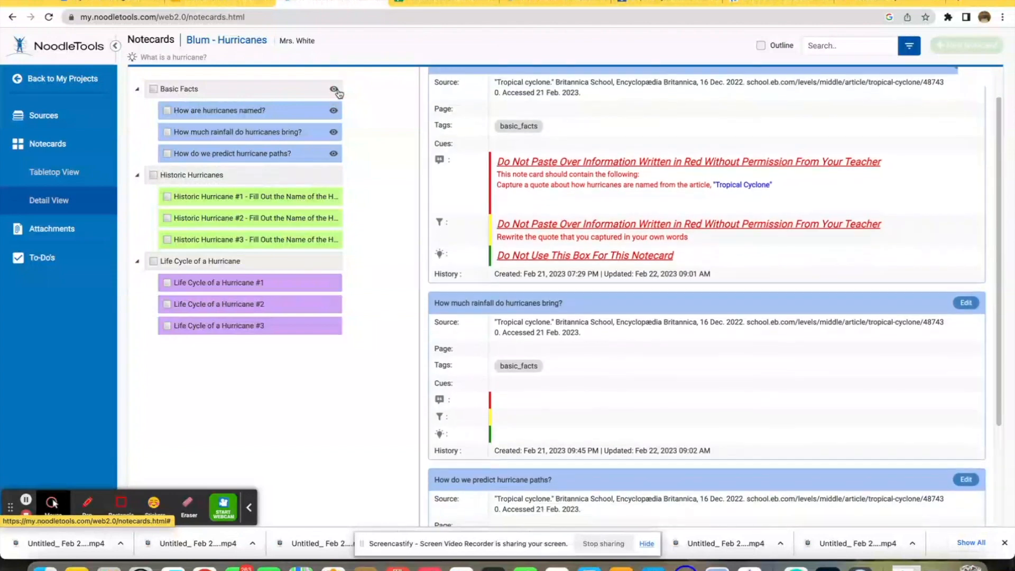
{"action": "scroll", "coordinate": [510, 194], "scroll_direction": "down", "scroll_amount": 5}
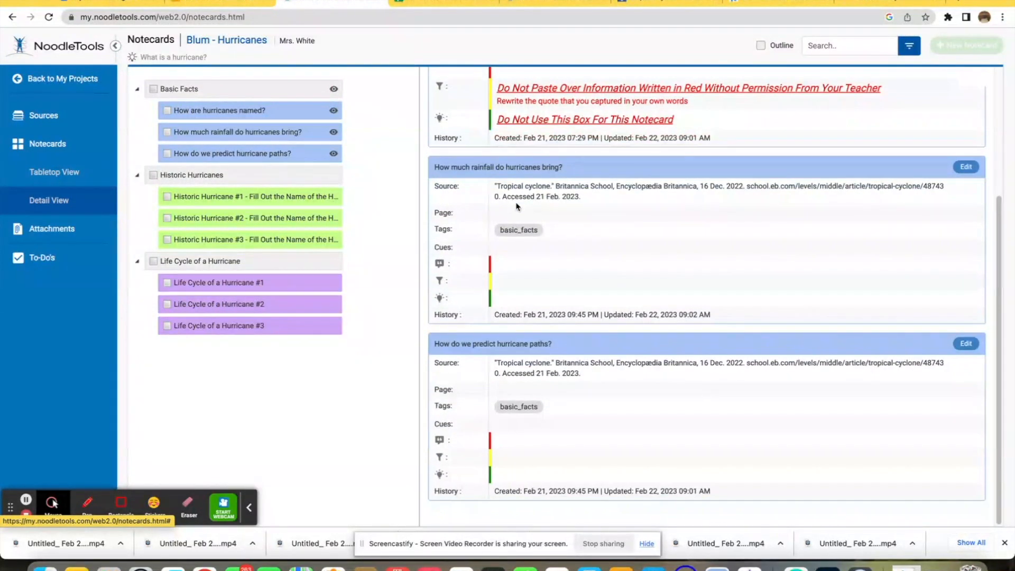
{"action": "scroll", "coordinate": [517, 206], "scroll_direction": "up", "scroll_amount": 7}
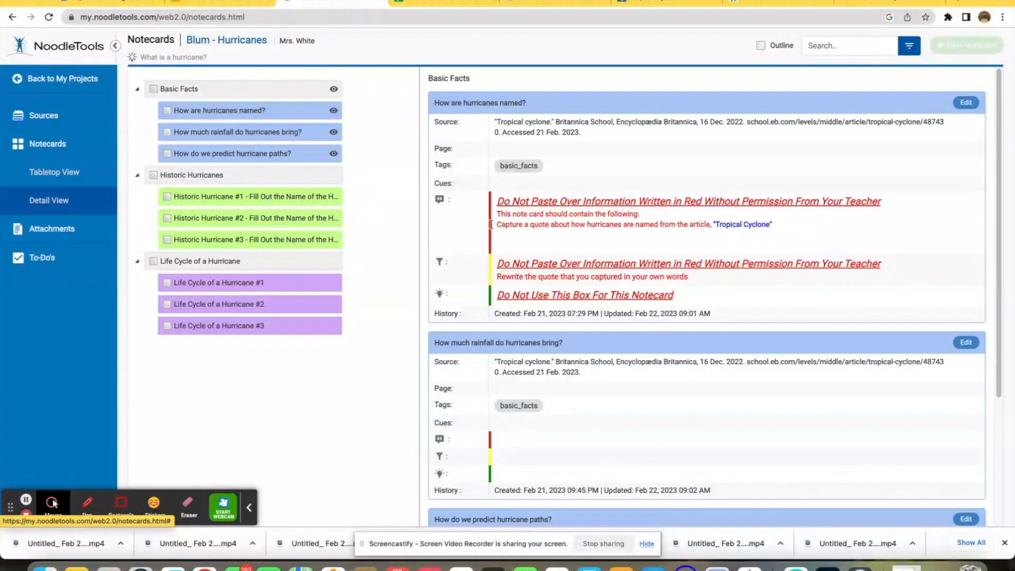
Step: Show the details of Life Cycle of a Hurricane #1 and Historic Hurricane #3, then hide all displayed notecard details
{"action": "left_click", "coordinate": [334, 282]}
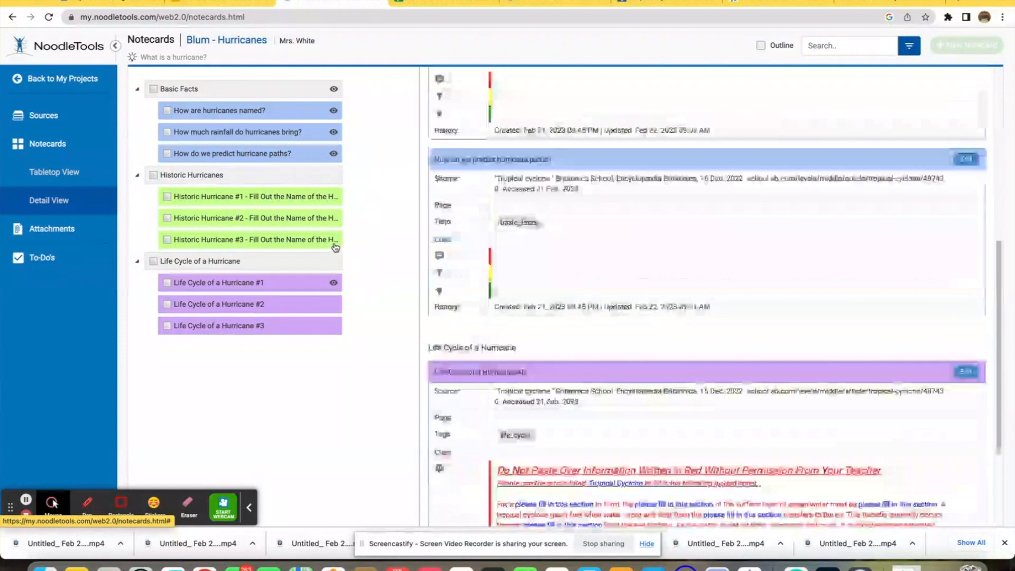
{"action": "left_click", "coordinate": [334, 242]}
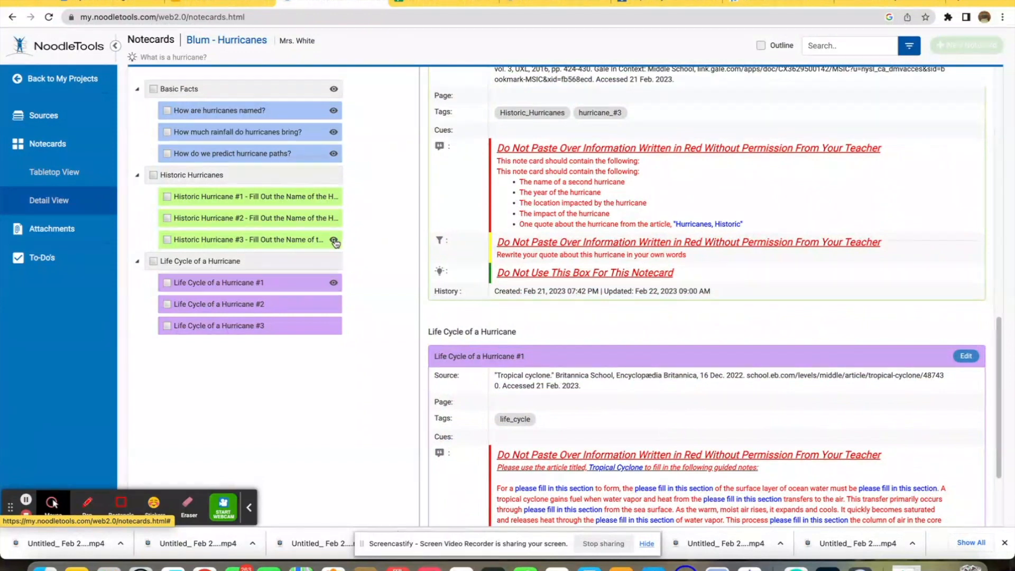
{"action": "left_click", "coordinate": [334, 241]}
{"action": "left_click", "coordinate": [333, 282]}
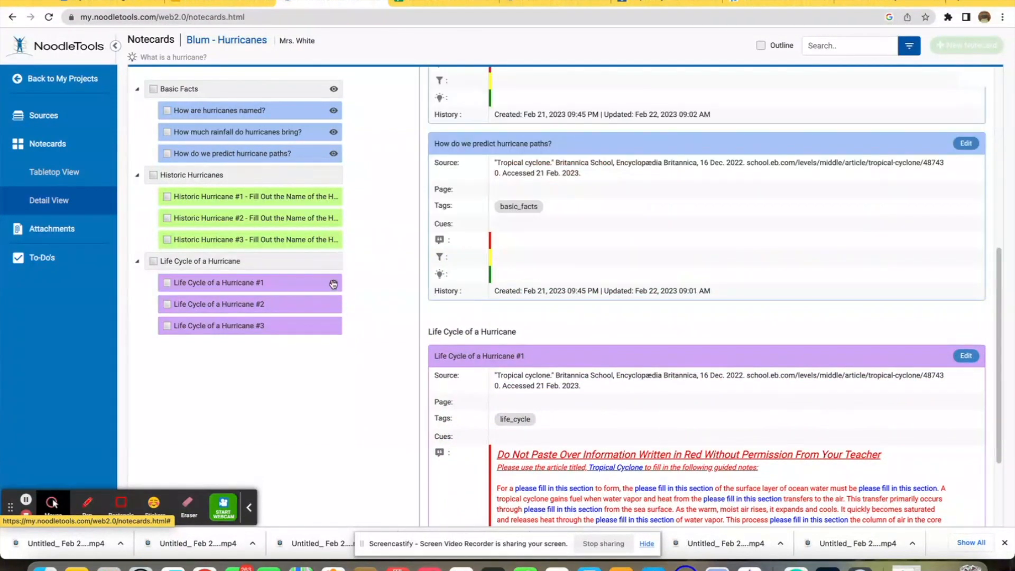
{"action": "left_click", "coordinate": [333, 153]}
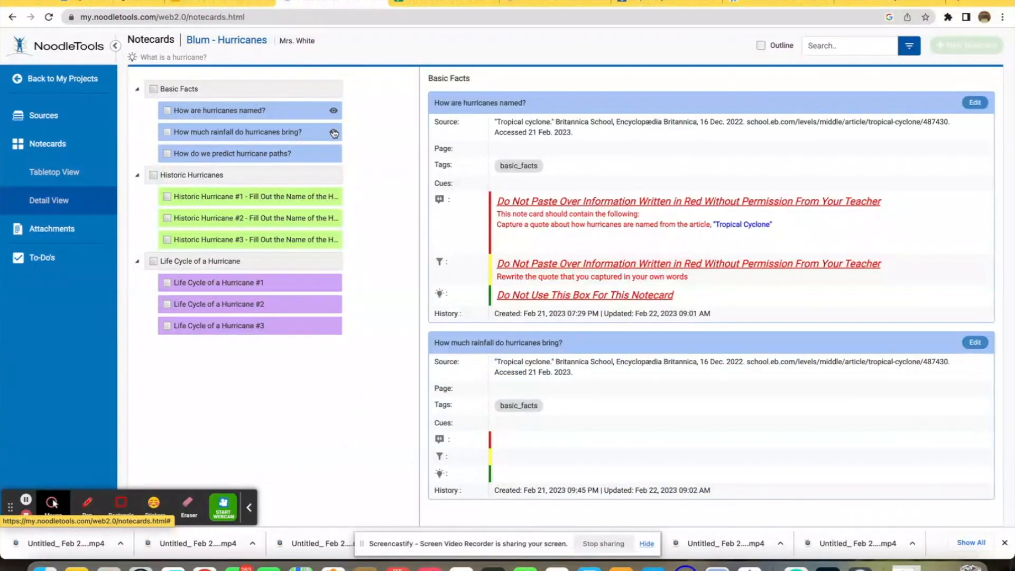
{"action": "left_click", "coordinate": [333, 132]}
{"action": "left_click", "coordinate": [334, 112]}
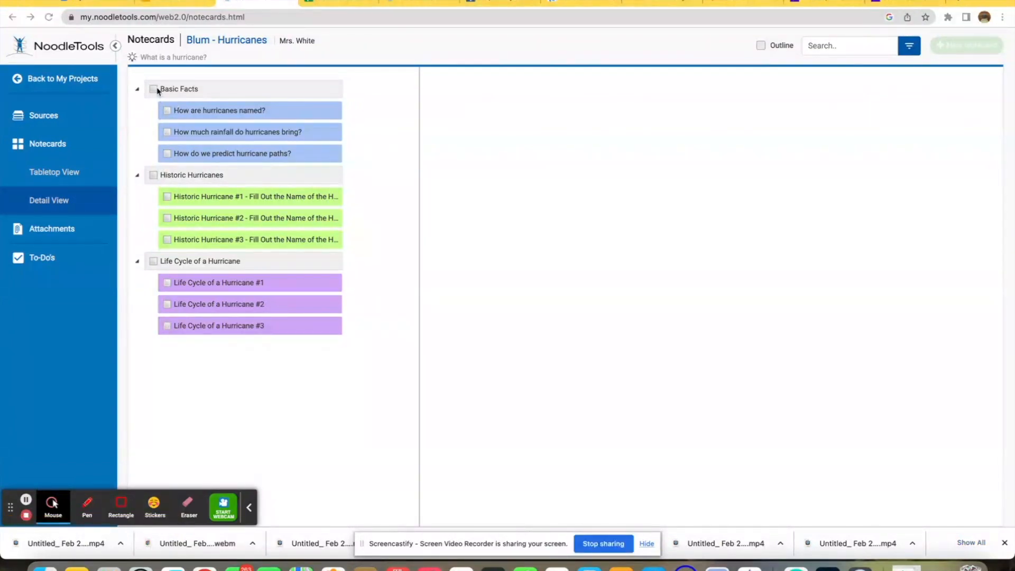
Step: Select the "How are hurricanes named?" notecard to view its bulk actions, return to Tabletop View and clear the selection
{"action": "left_click", "coordinate": [167, 111]}
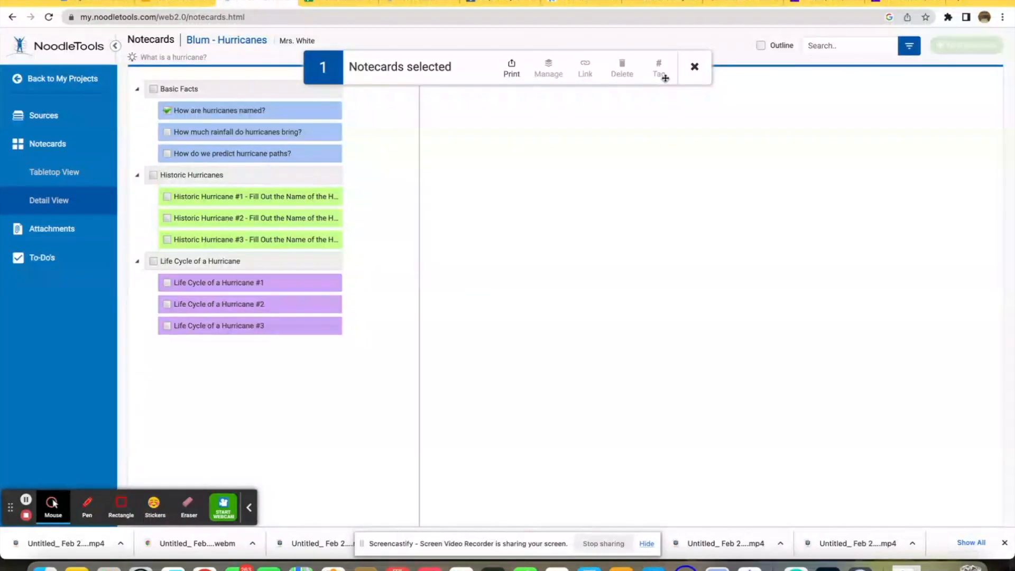
{"action": "left_click", "coordinate": [64, 174]}
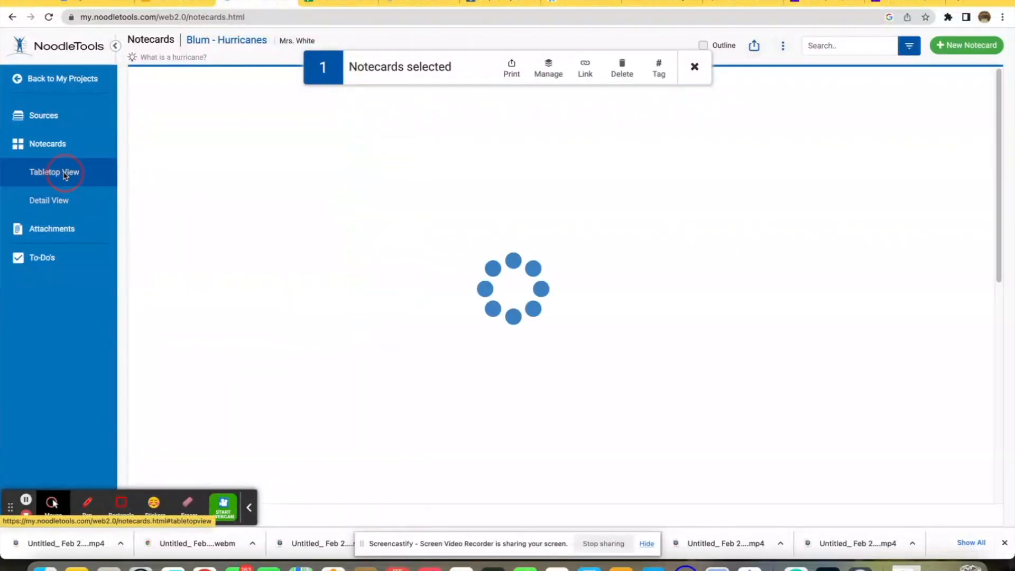
{"action": "left_click", "coordinate": [693, 67]}
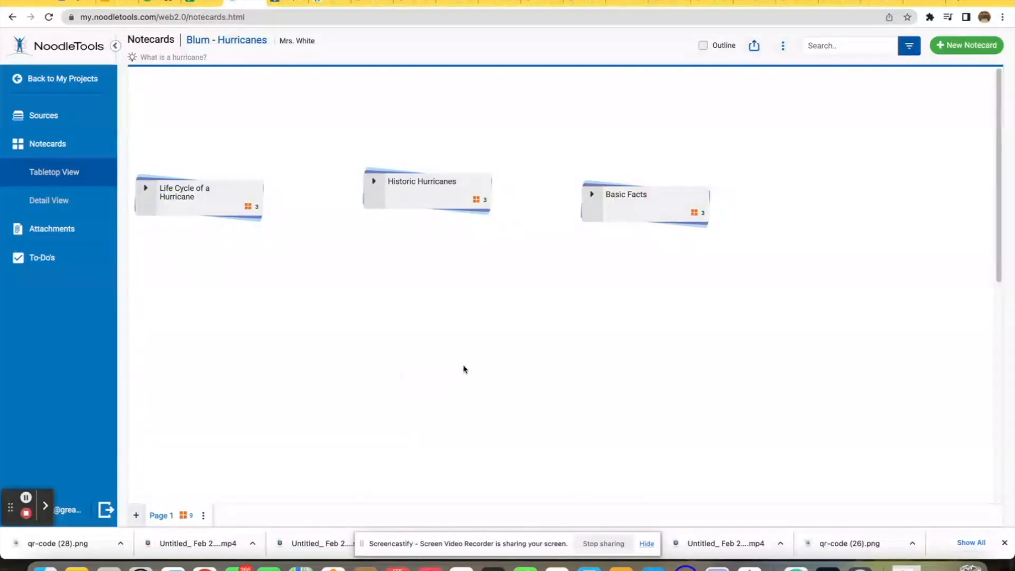
Step: Show the outline beside the tabletop and select its first Topic entry
{"action": "left_click", "coordinate": [702, 47]}
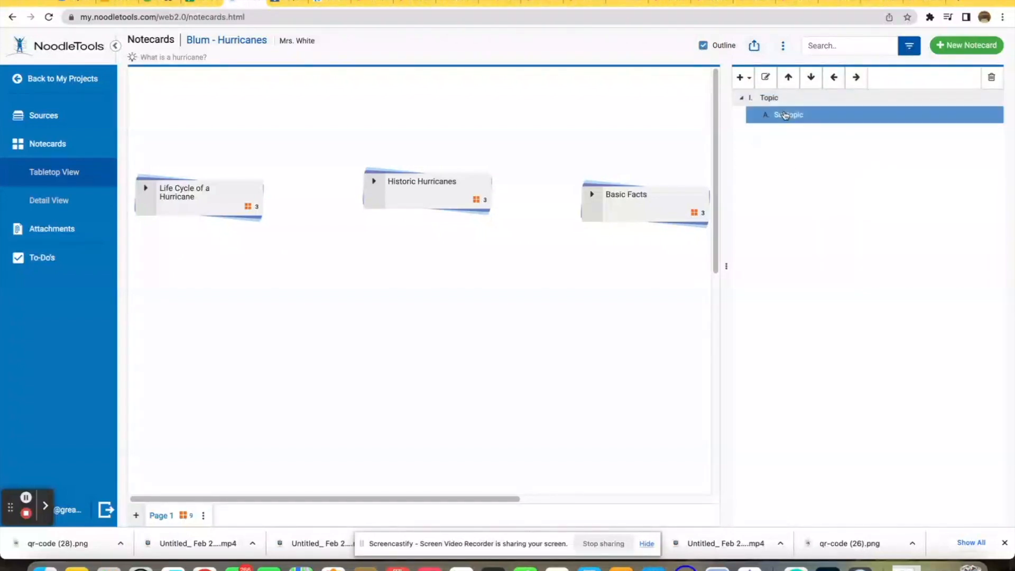
{"action": "left_click", "coordinate": [773, 99]}
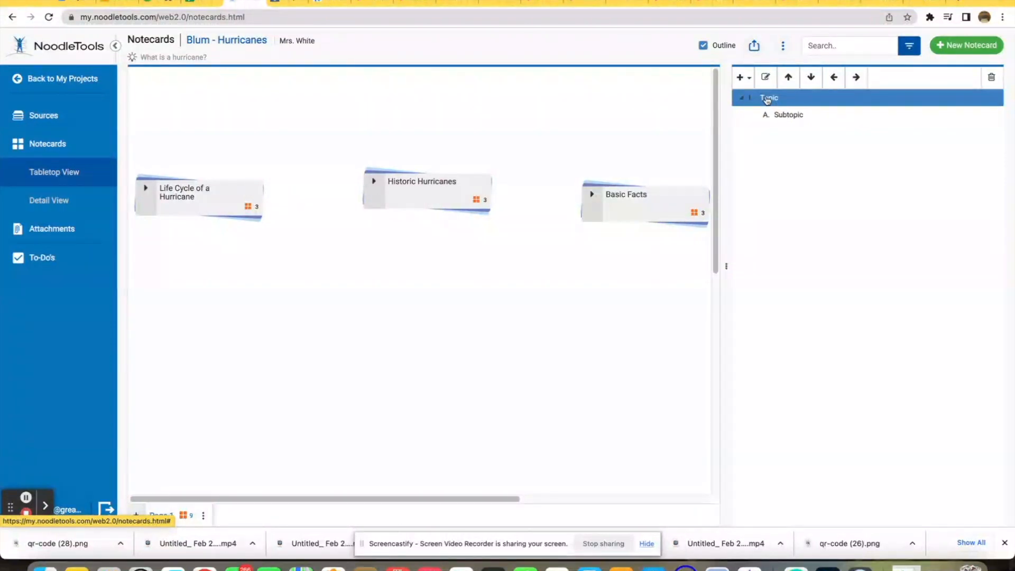
{"action": "left_click", "coordinate": [793, 114]}
{"action": "left_click", "coordinate": [757, 99]}
{"action": "left_click", "coordinate": [788, 119]}
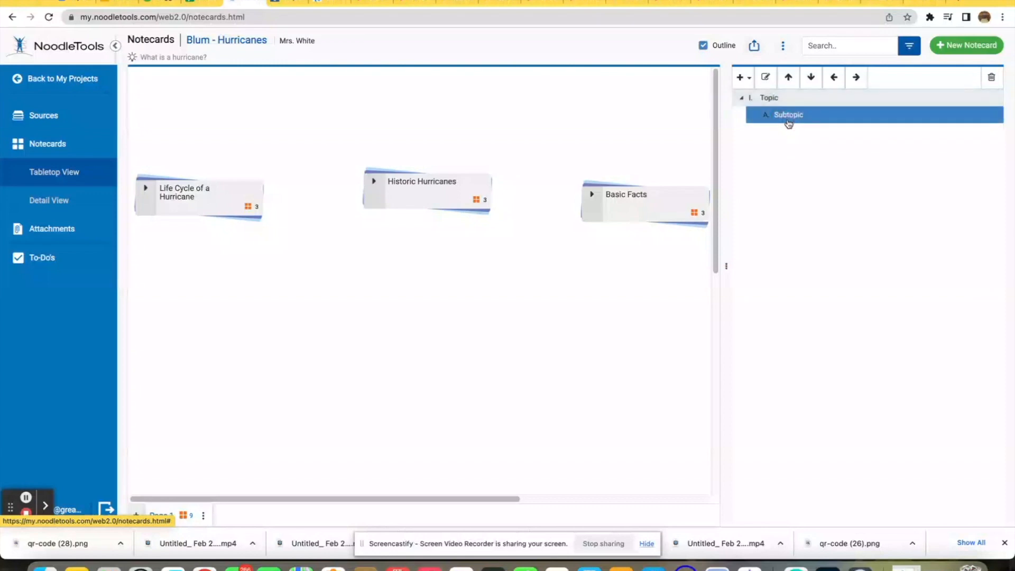
{"action": "left_click", "coordinate": [768, 98]}
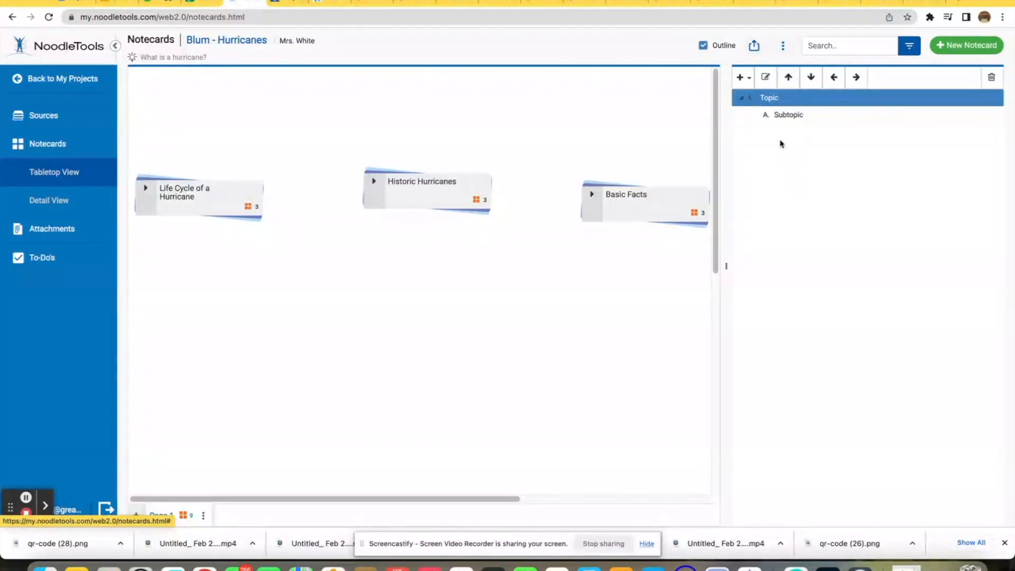
Step: Add a sibling topic to the outline and a second subtopic under the first topic
{"action": "left_click", "coordinate": [743, 79]}
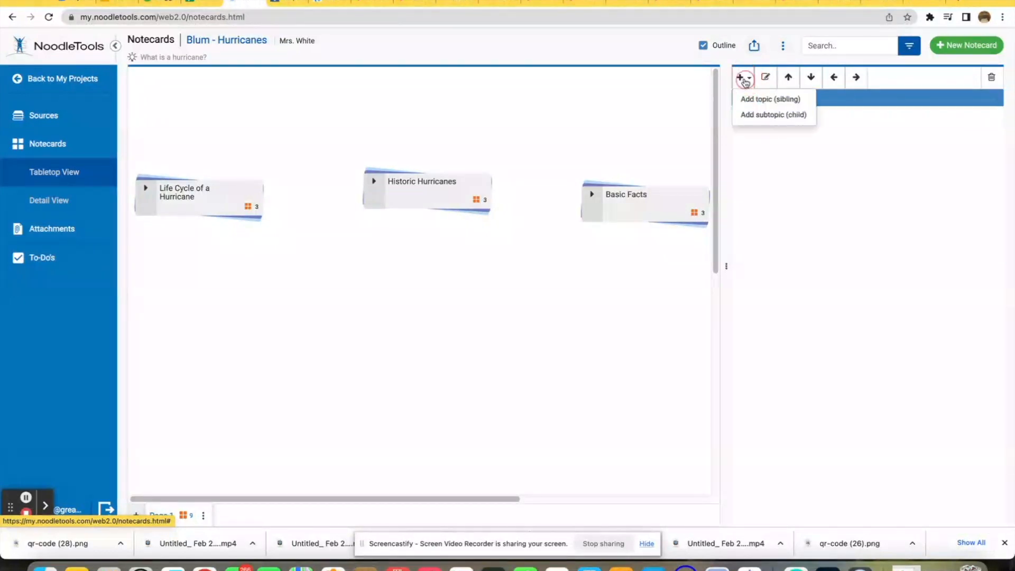
{"action": "left_click", "coordinate": [758, 99]}
{"action": "left_click", "coordinate": [740, 79]}
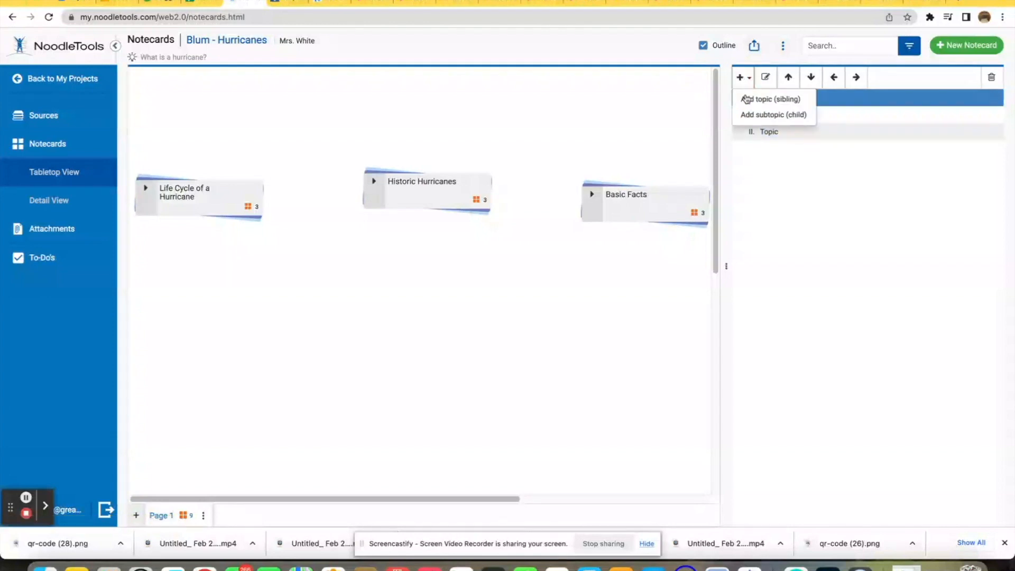
{"action": "left_click", "coordinate": [756, 113]}
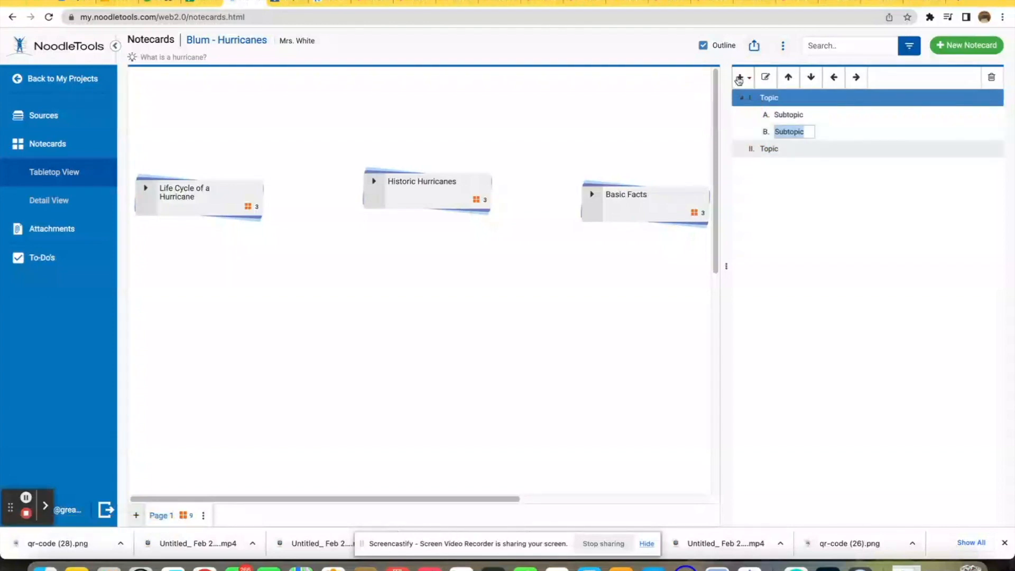
{"action": "left_click", "coordinate": [775, 146]}
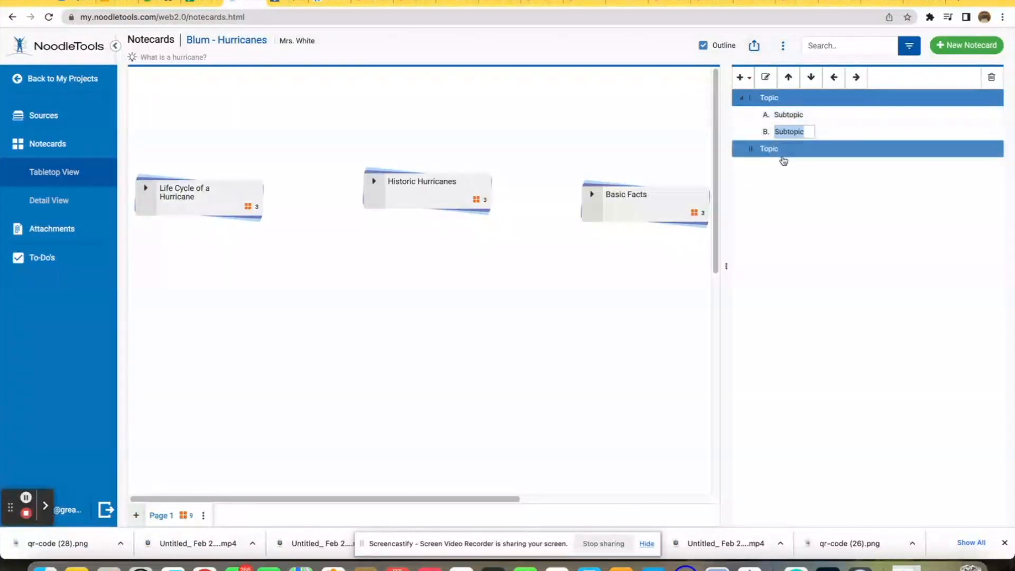
Step: Move the first subtopic down and back up in the outline, then promote it one level and demote it again
{"action": "left_click", "coordinate": [779, 115]}
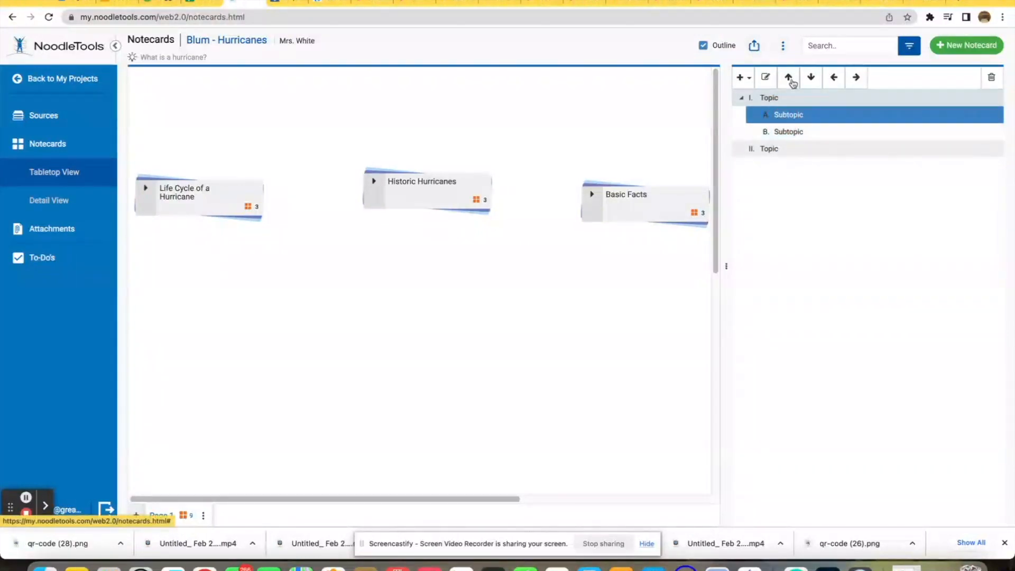
{"action": "left_click", "coordinate": [811, 78]}
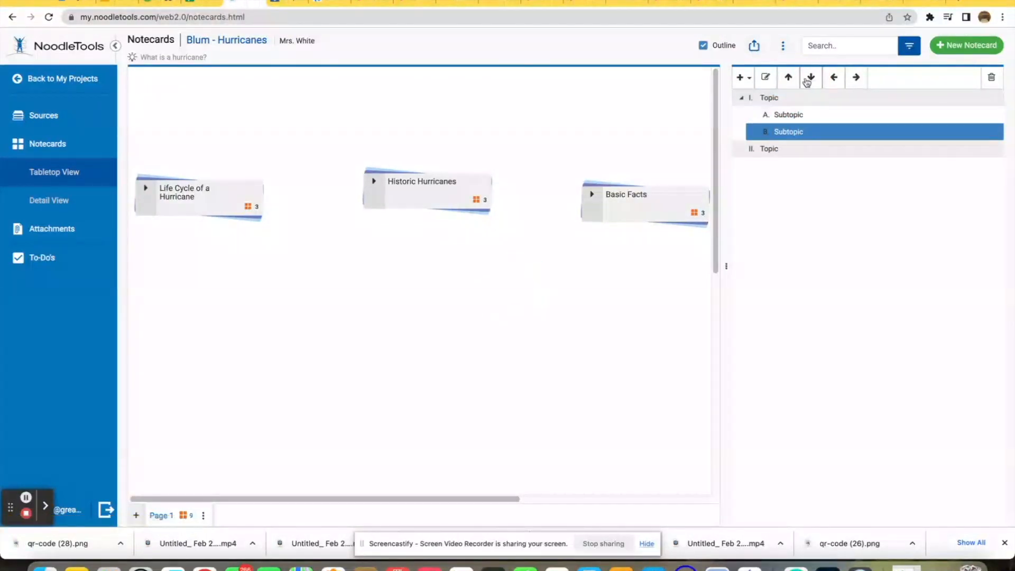
{"action": "left_click", "coordinate": [788, 78]}
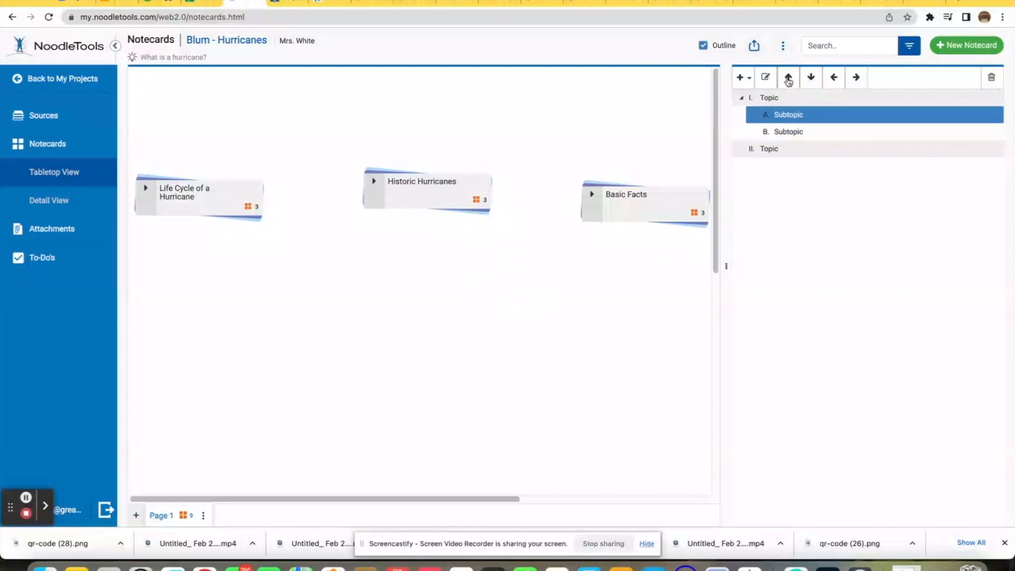
{"action": "left_click", "coordinate": [834, 79]}
{"action": "left_click", "coordinate": [855, 78]}
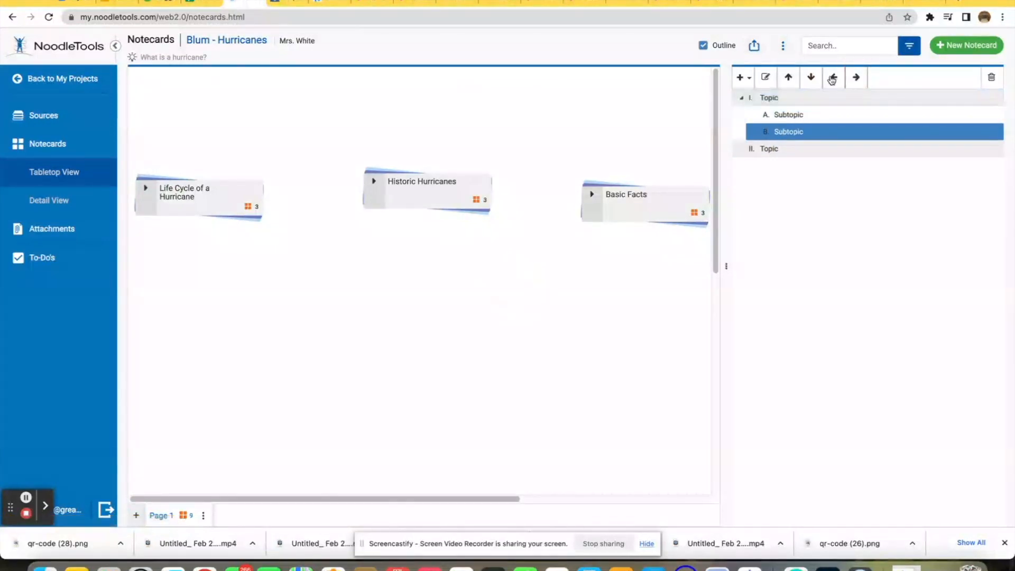
Step: Rename the outline's first topic to Introduction Paragraph and its second topic to Conclusion Paragraph
{"action": "left_click", "coordinate": [775, 99]}
{"action": "left_click", "coordinate": [774, 99]}
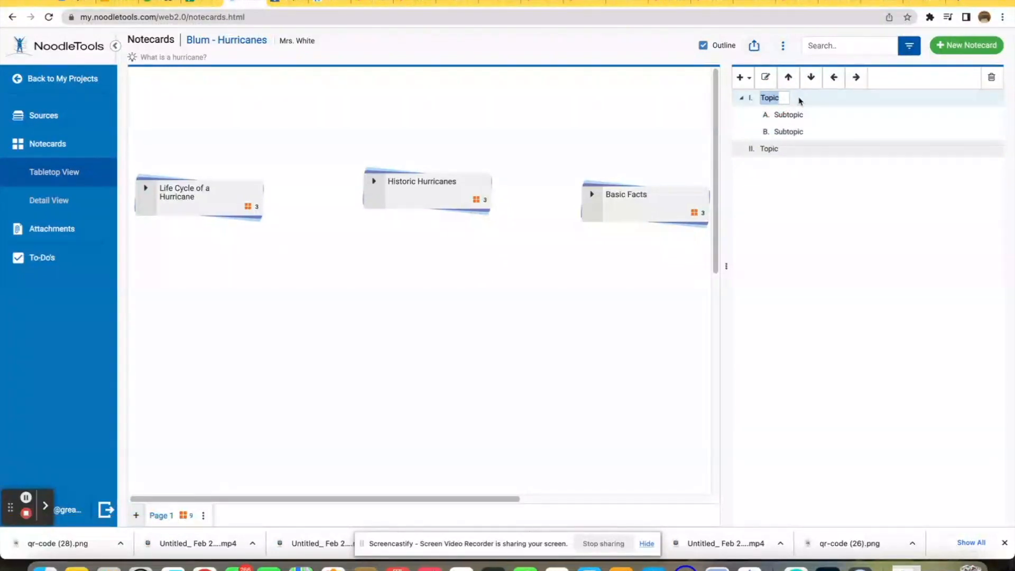
{"action": "type", "text": "Introduction Paragraph"}
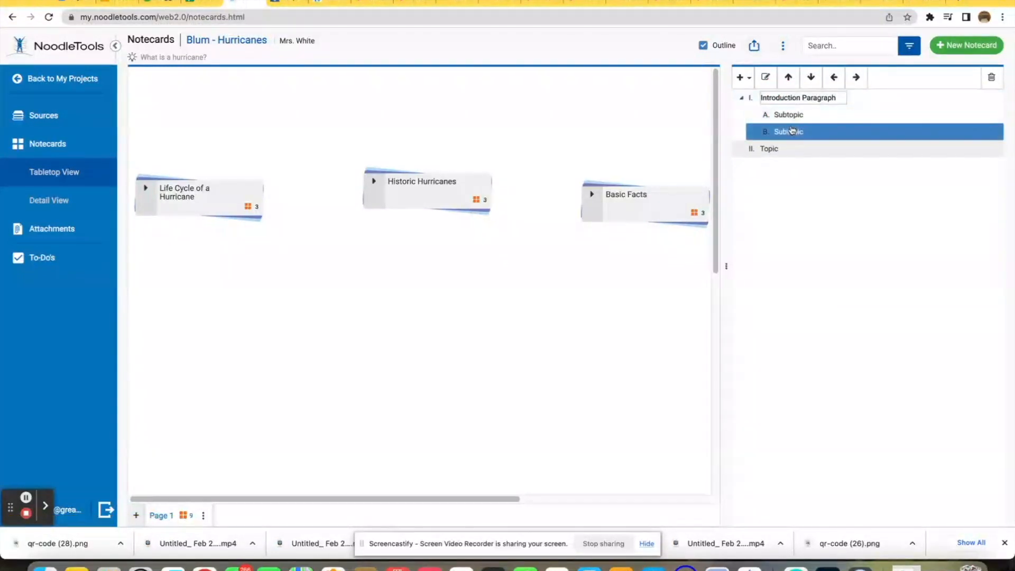
{"action": "left_click", "coordinate": [777, 151]}
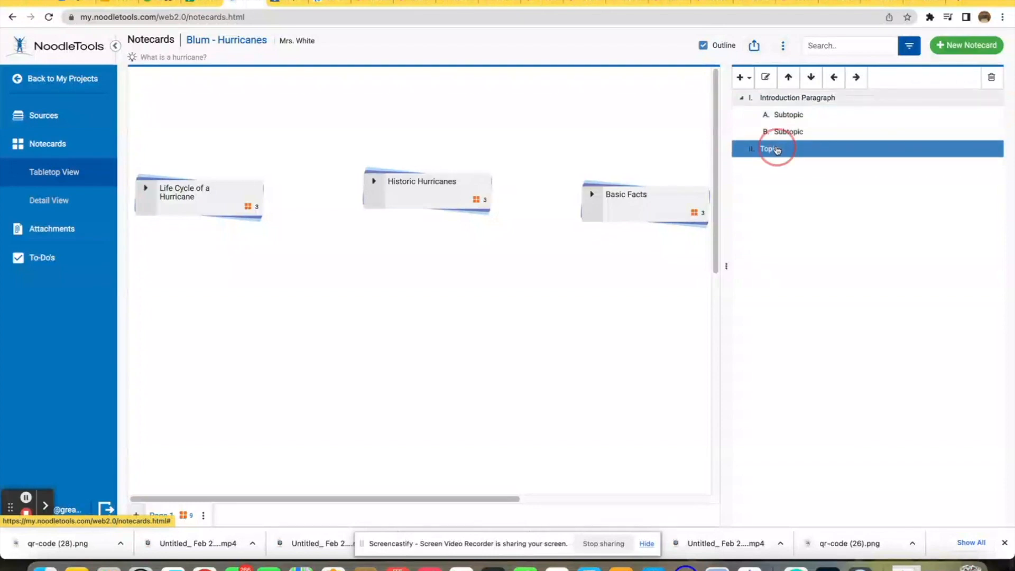
{"action": "left_click", "coordinate": [777, 150]}
{"action": "type", "text": "Conclusion Paragraph"}
{"action": "left_click", "coordinate": [783, 192]}
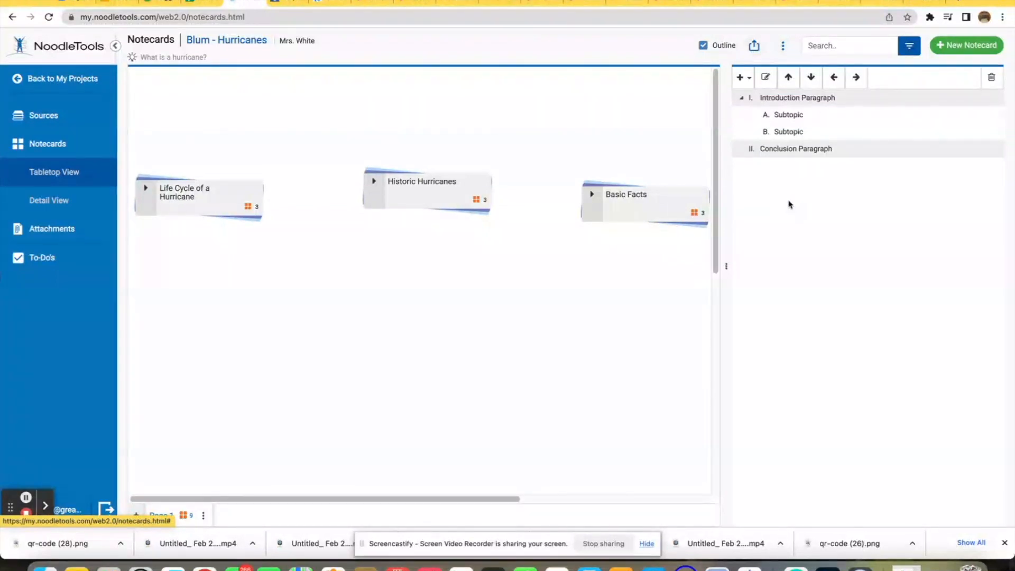
Step: Promote both subtopics under Introduction Paragraph to main topic level in the outline
{"action": "left_click", "coordinate": [782, 114]}
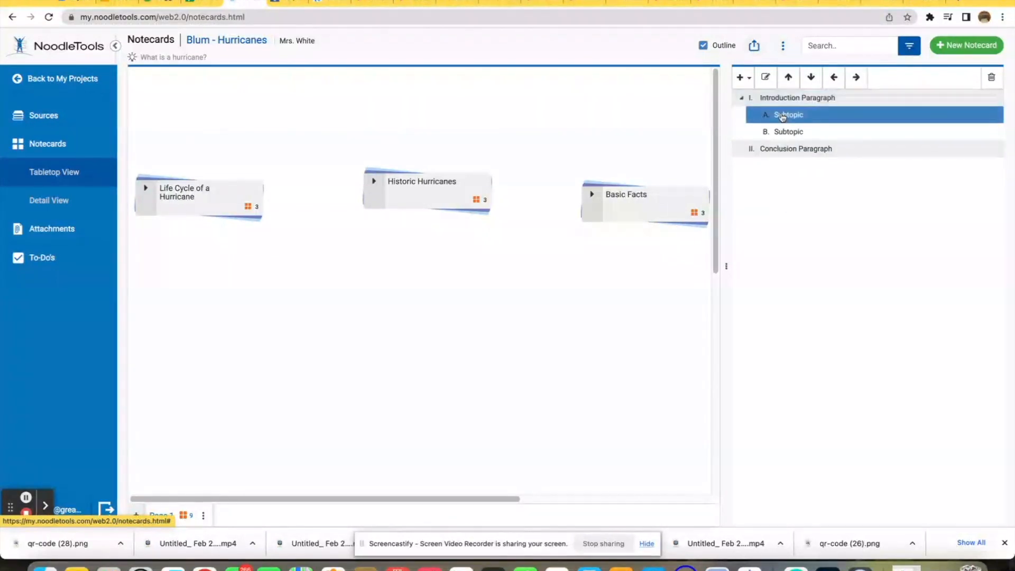
{"action": "left_click", "coordinate": [831, 79]}
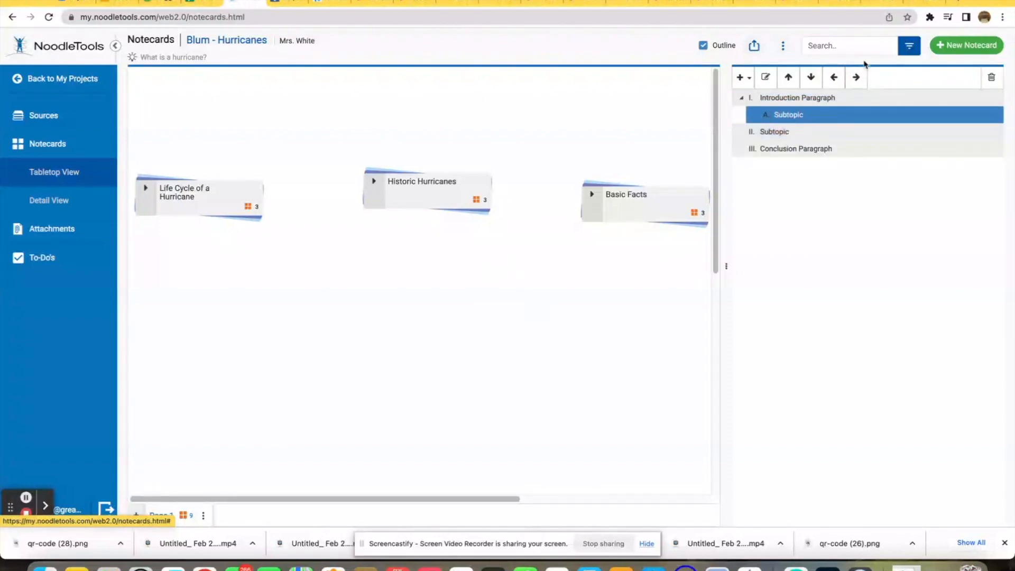
{"action": "left_click", "coordinate": [834, 79]}
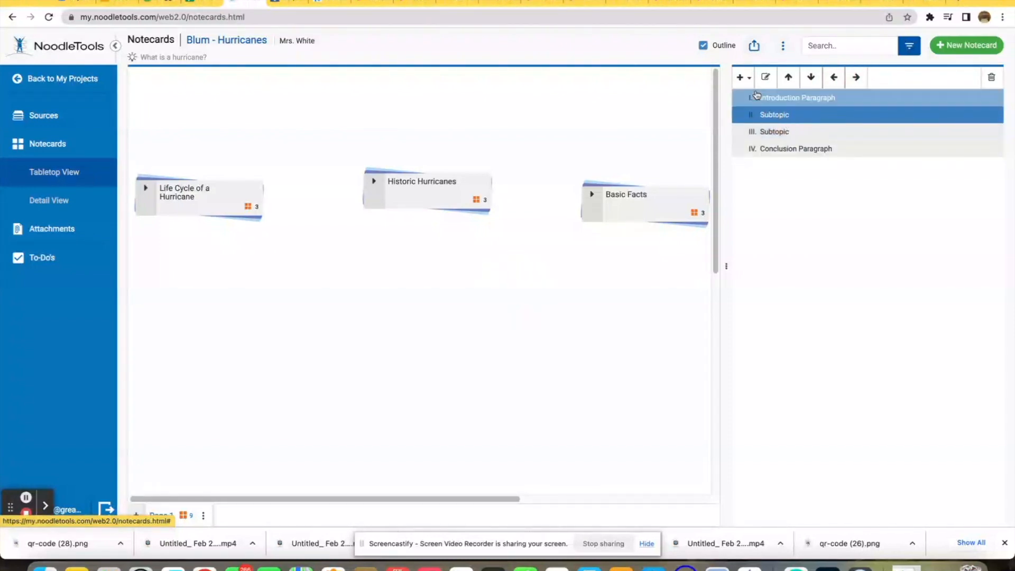
Step: Add another topic to the outline and move it up above Conclusion Paragraph
{"action": "left_click", "coordinate": [742, 79]}
{"action": "left_click", "coordinate": [747, 96]}
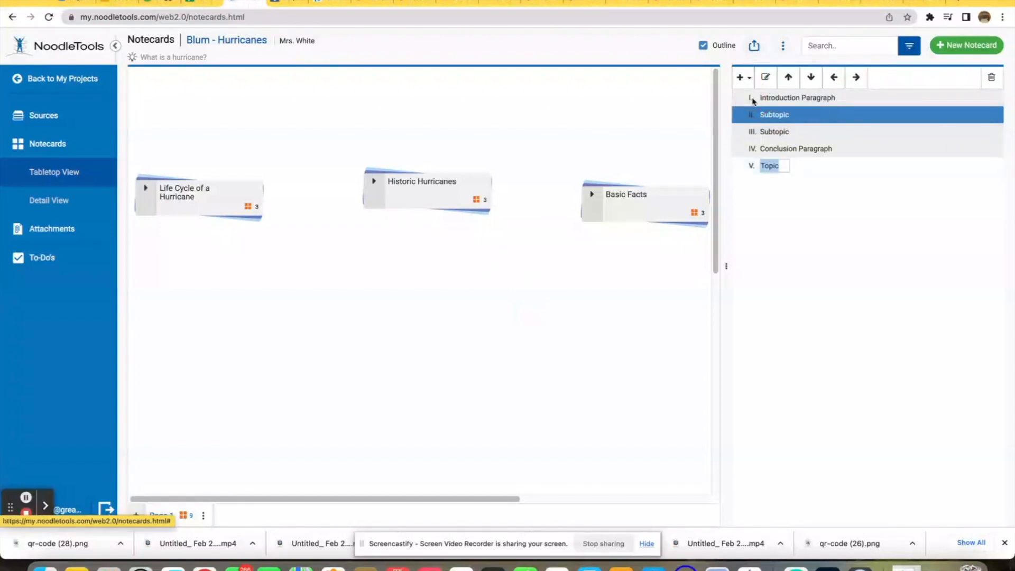
{"action": "left_click", "coordinate": [780, 203]}
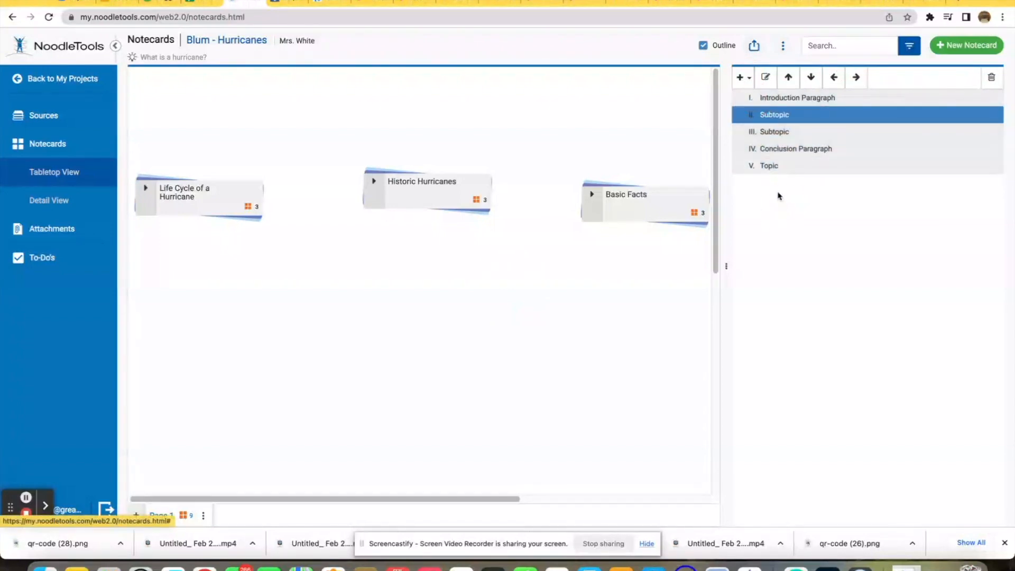
{"action": "left_click", "coordinate": [770, 167]}
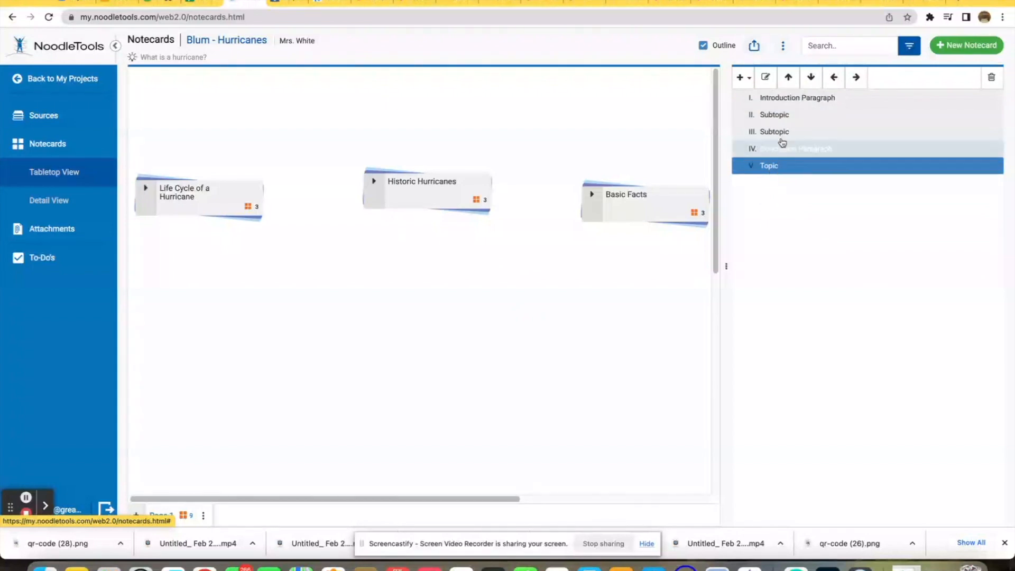
{"action": "left_click", "coordinate": [788, 79]}
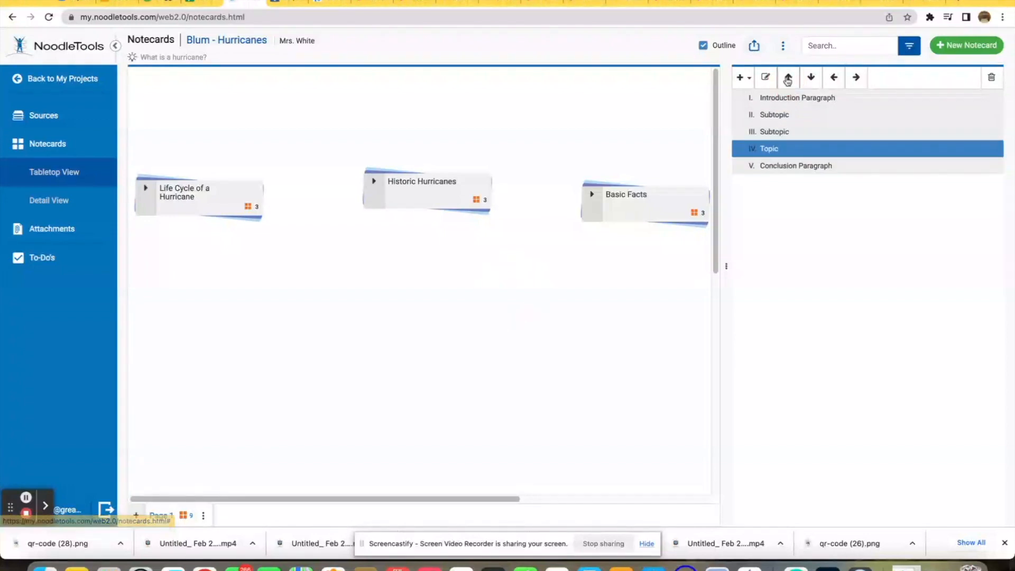
Step: Rename the three middle topics Life Cycle of a Hurricane, Basic Facts and Historic Hurricanes, and move Basic Facts above Life Cycle of a Hurricane
{"action": "double_click", "coordinate": [774, 114]}
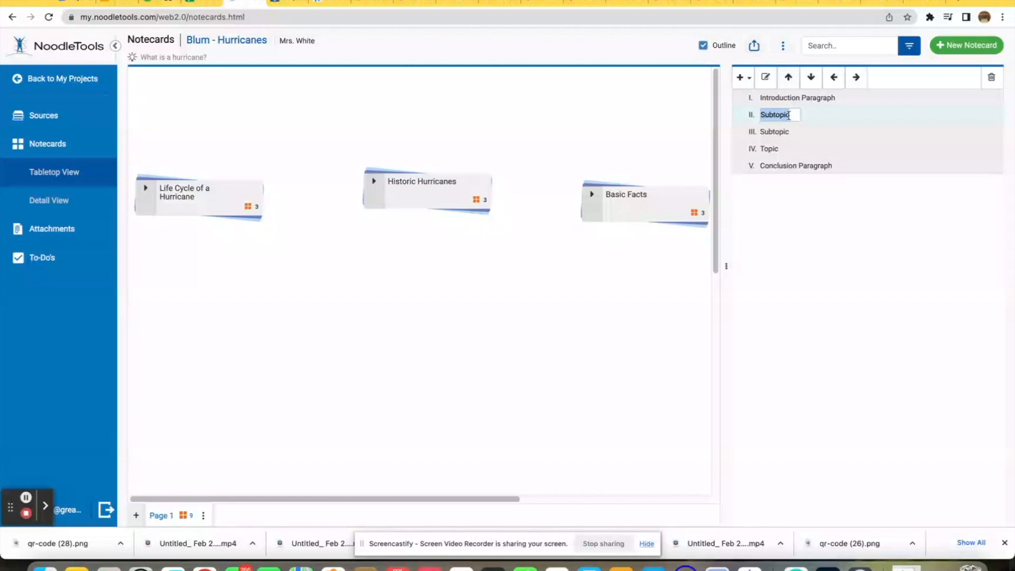
{"action": "type", "text": "Life Cycle of a Hurricane"}
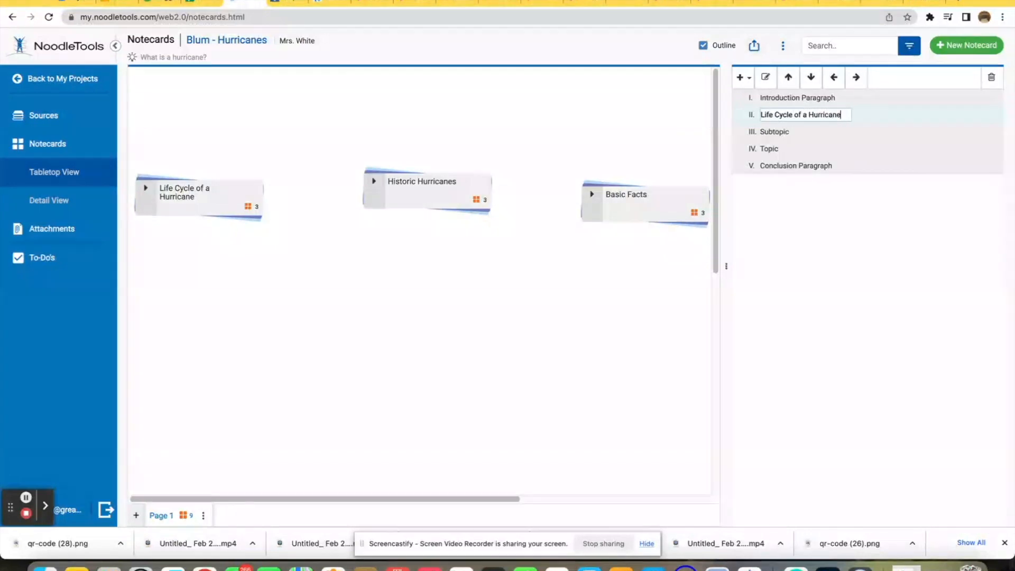
{"action": "left_click", "coordinate": [795, 133]}
{"action": "type", "text": "Basic Facts"}
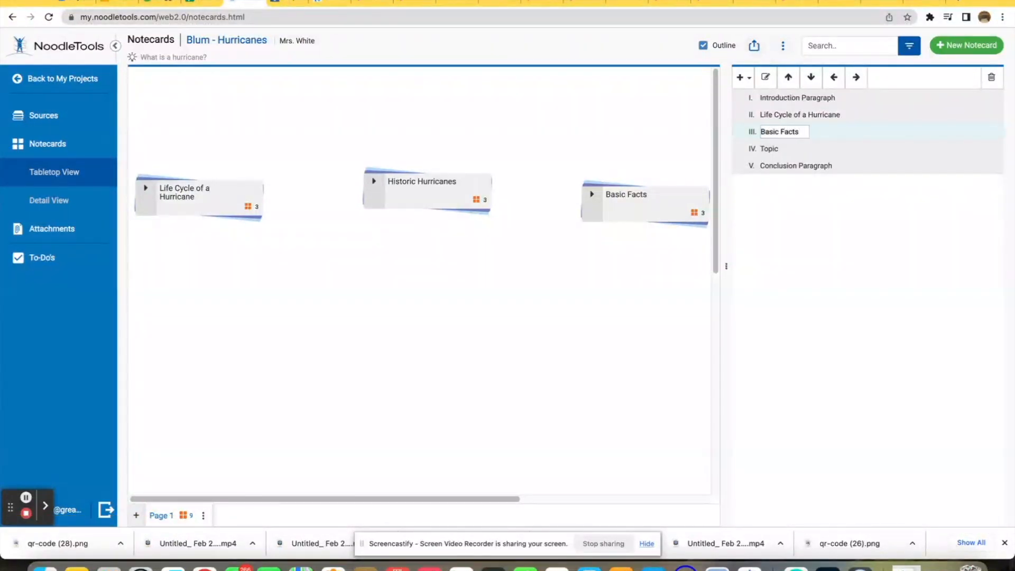
{"action": "left_click", "coordinate": [775, 149]}
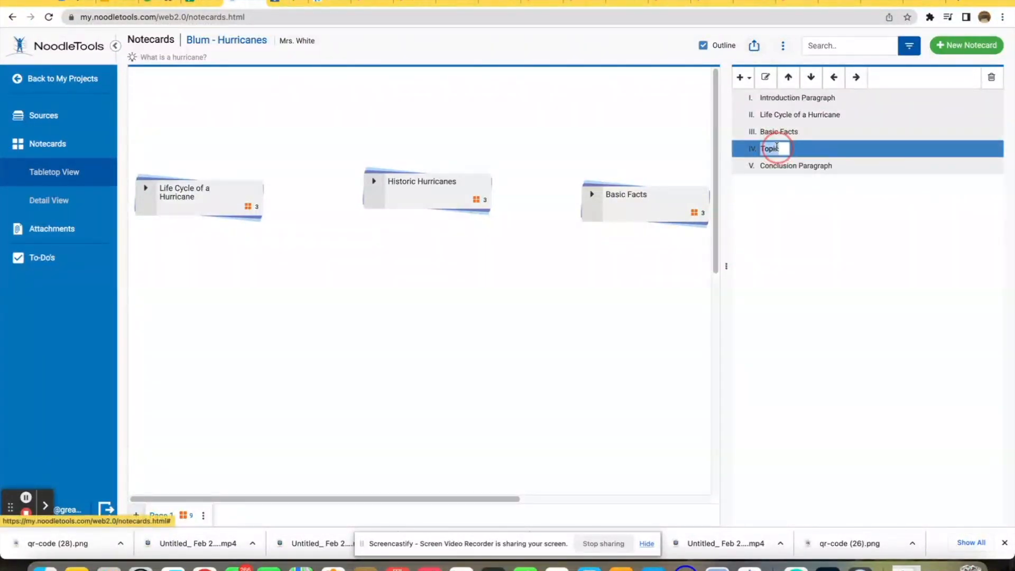
{"action": "type", "text": "Historic Hurricanes"}
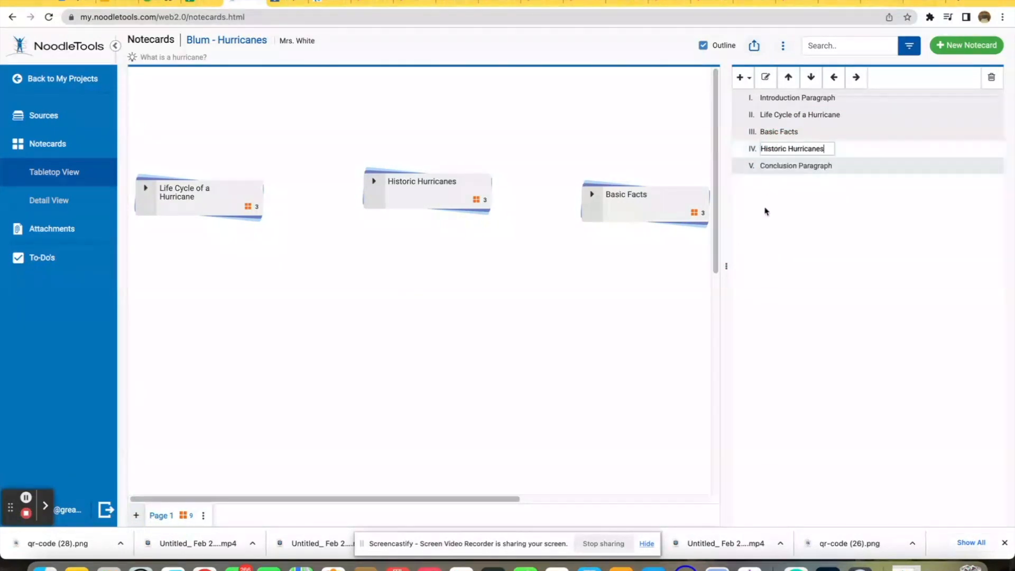
{"action": "key", "text": "Return"}
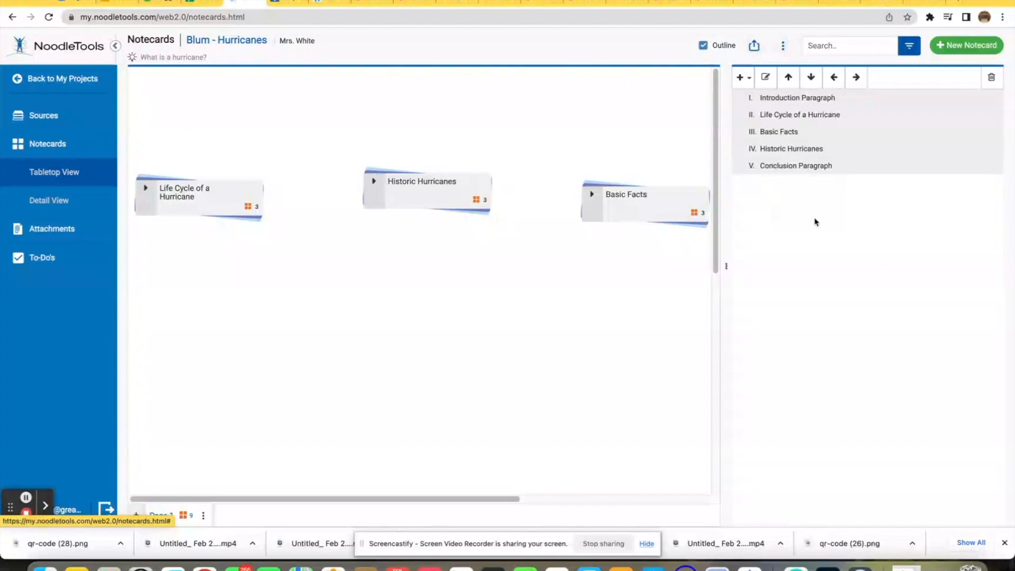
{"action": "left_click", "coordinate": [779, 132]}
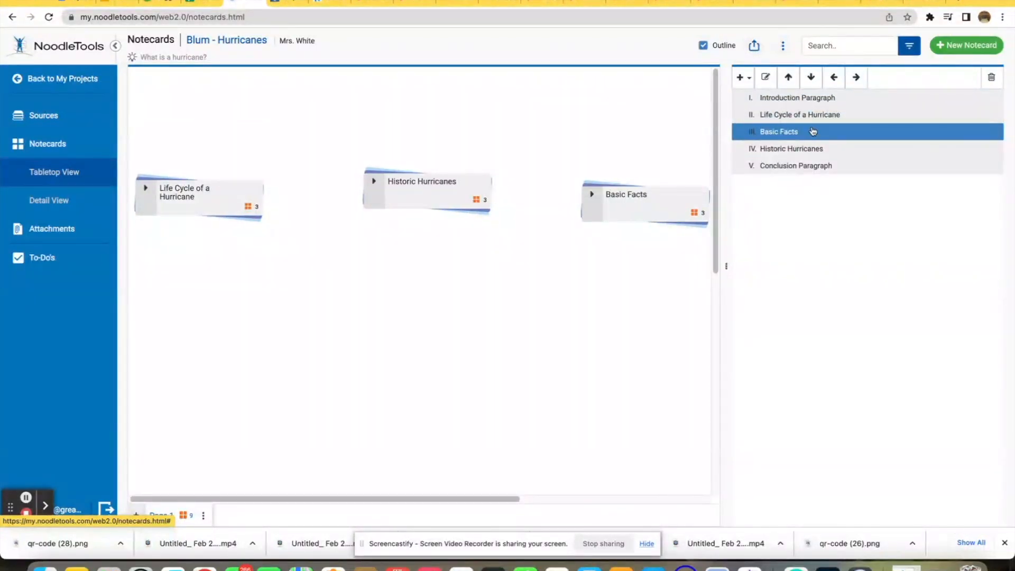
{"action": "left_click", "coordinate": [788, 78]}
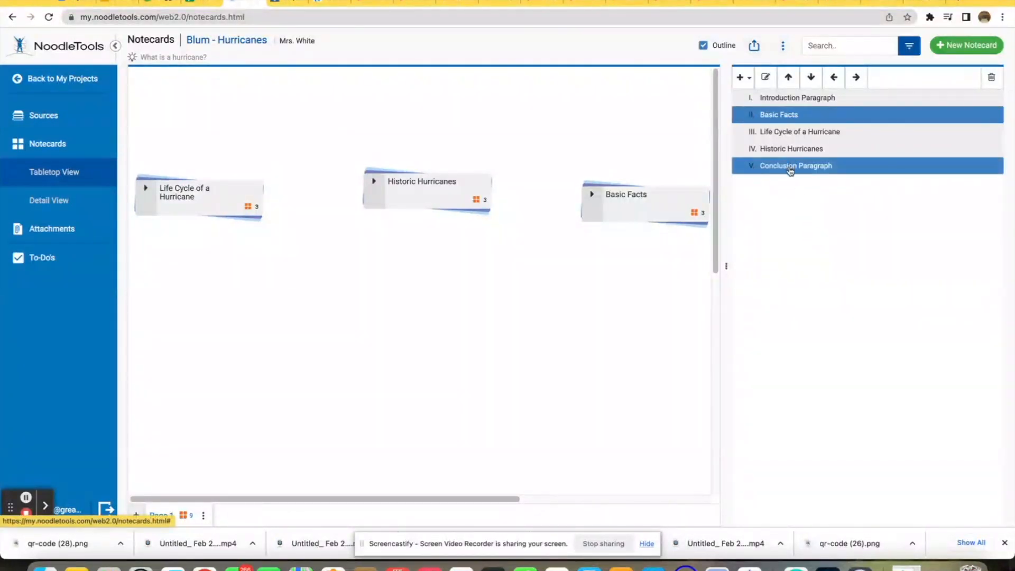
Step: Expand the Basic Facts pile and place its naming, rainfall and path prediction notecards under the Basic Facts topic in the outline
{"action": "mouse_move", "coordinate": [627, 195]}
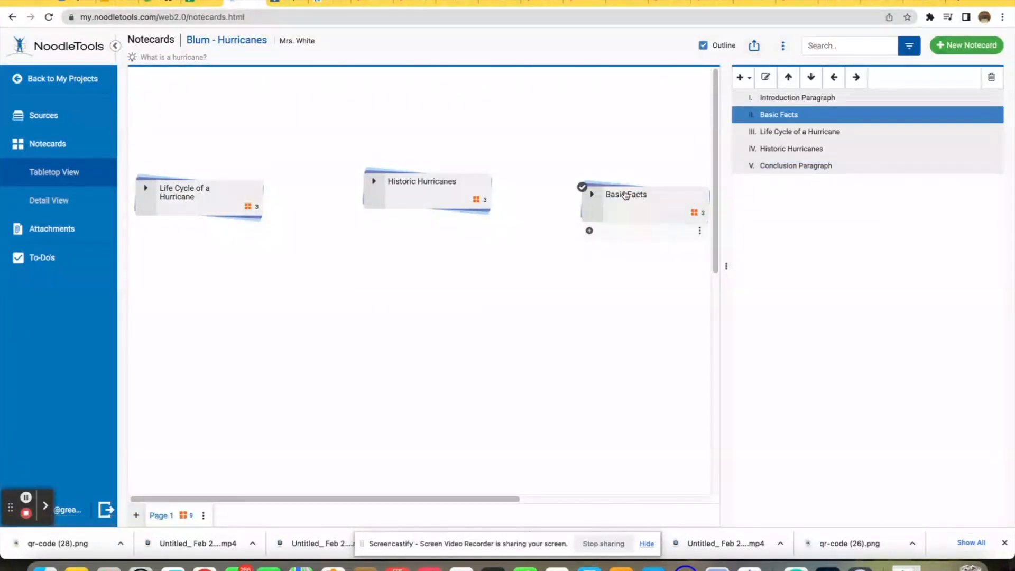
{"action": "left_click", "coordinate": [591, 195]}
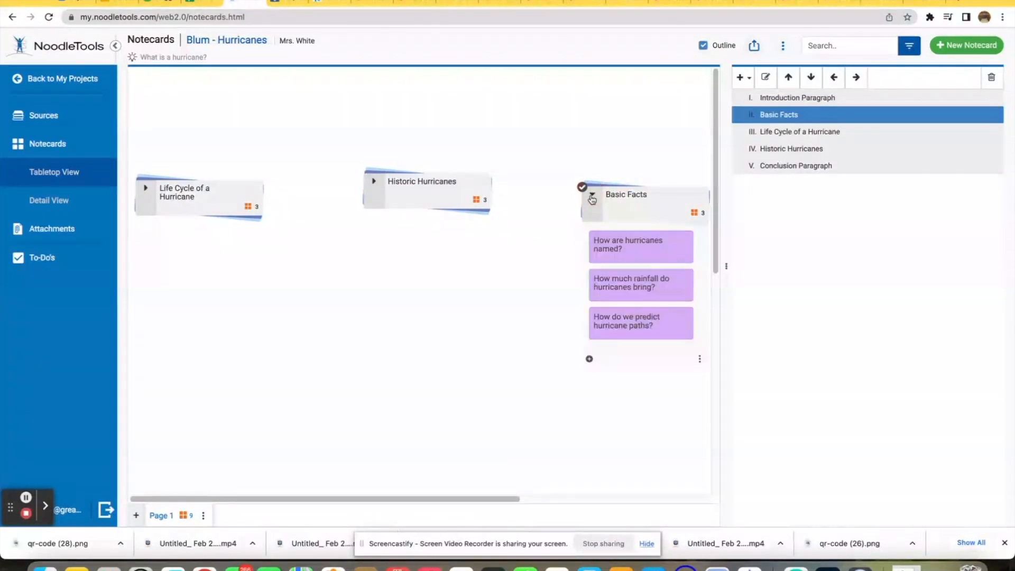
{"action": "mouse_move", "coordinate": [607, 246]}
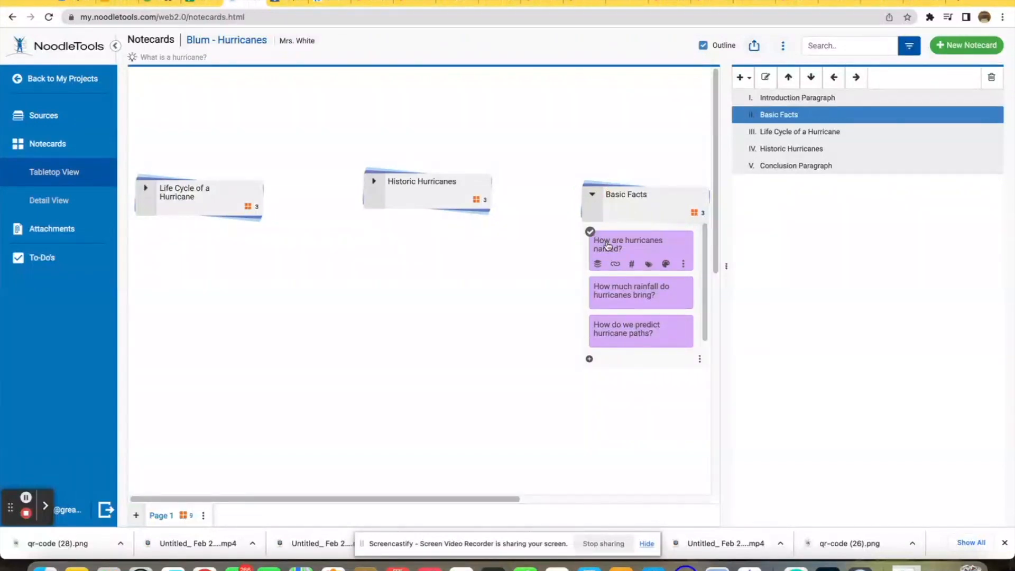
{"action": "left_click_drag", "start_coordinate": [607, 246], "coordinate": [764, 121]}
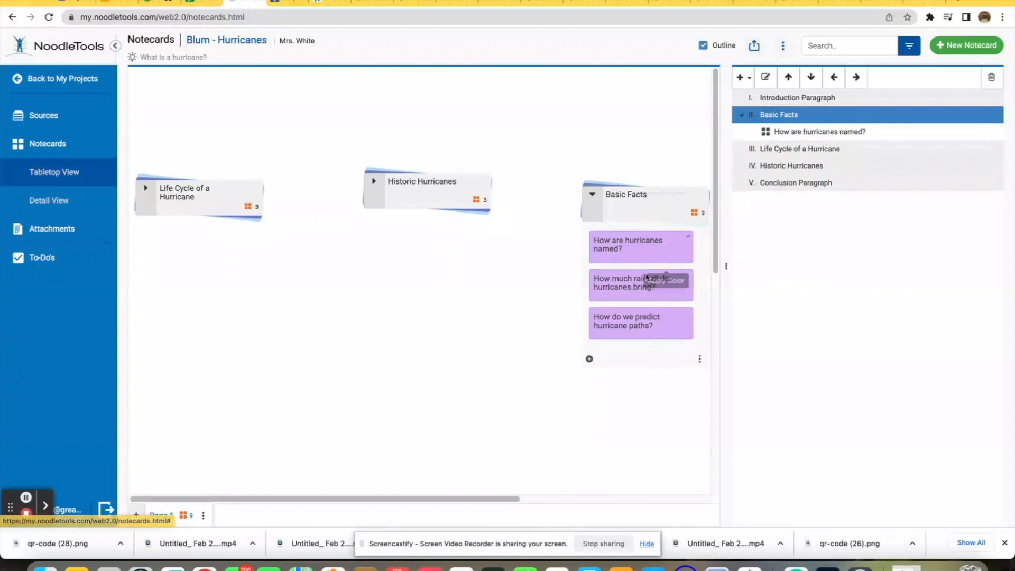
{"action": "left_click_drag", "start_coordinate": [641, 288], "coordinate": [795, 140]}
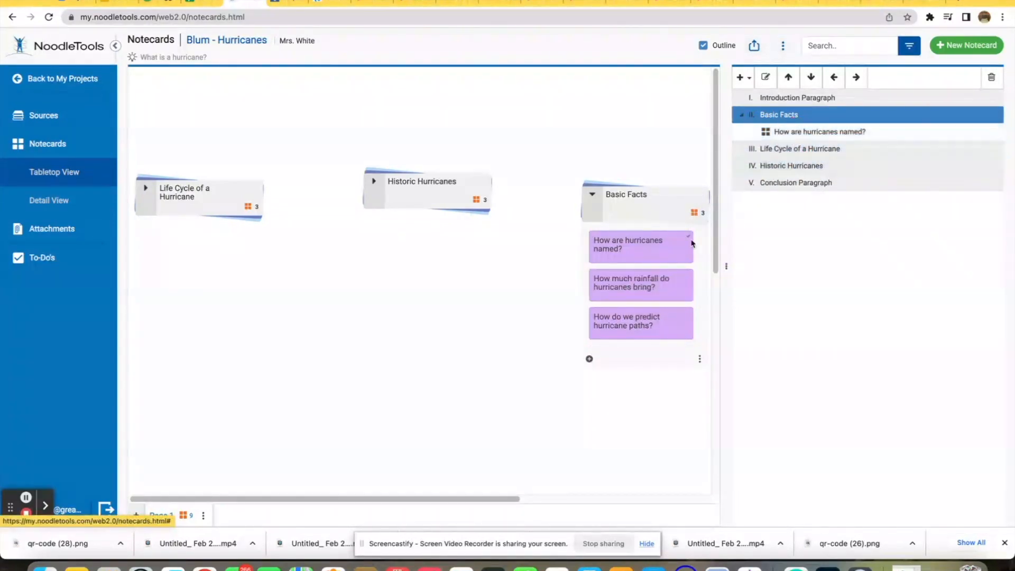
{"action": "left_click_drag", "start_coordinate": [649, 294], "coordinate": [766, 129]}
{"action": "left_click_drag", "start_coordinate": [636, 331], "coordinate": [773, 121]}
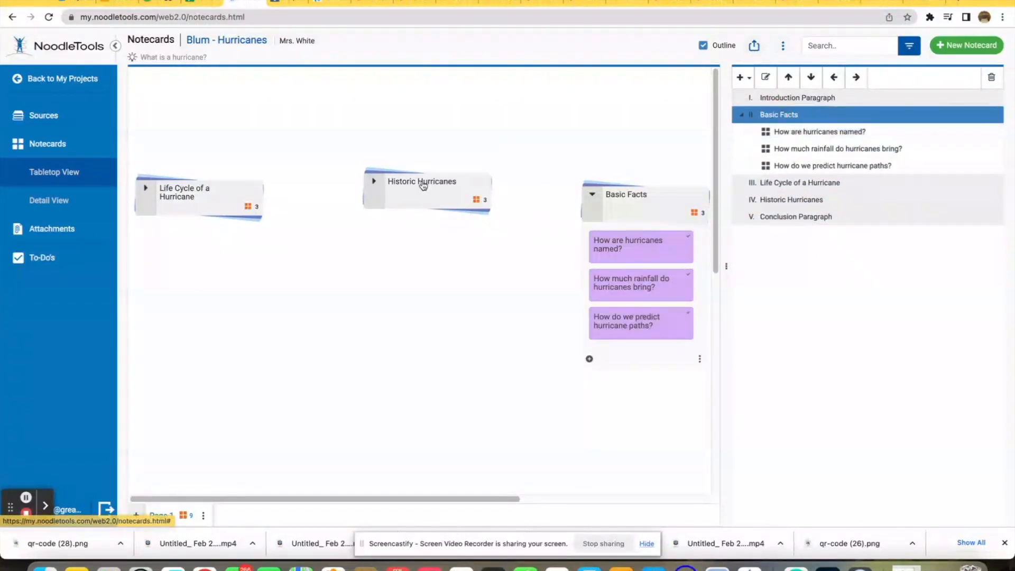
Step: Expand the Historic Hurricanes pile and place its notecards #1, #2 and #3 under the Historic Hurricanes topic in the outline
{"action": "left_click", "coordinate": [372, 189]}
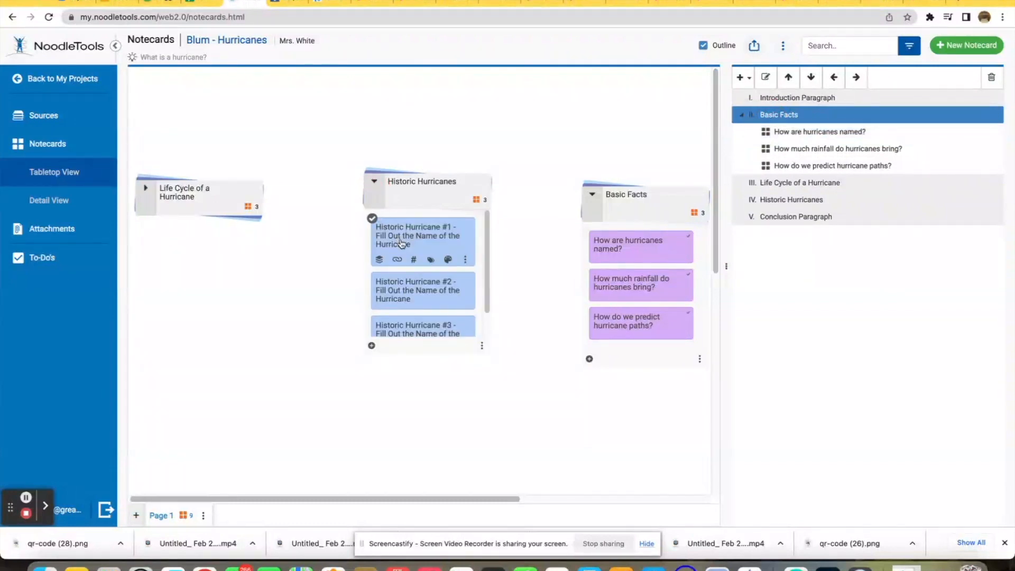
{"action": "left_click_drag", "start_coordinate": [396, 243], "coordinate": [811, 205]}
{"action": "left_click_drag", "start_coordinate": [407, 281], "coordinate": [810, 204]}
{"action": "left_click_drag", "start_coordinate": [415, 322], "coordinate": [846, 206]}
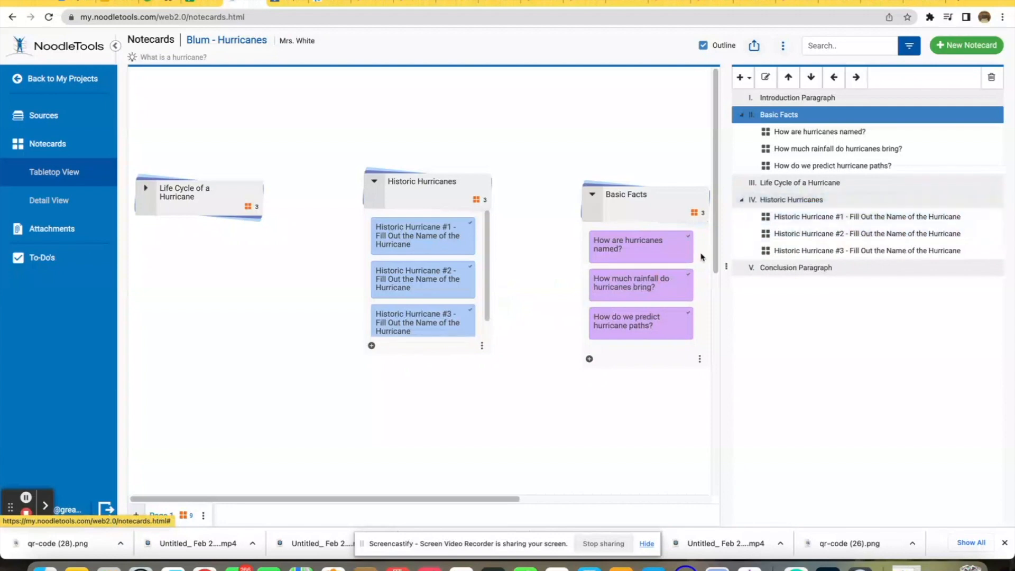
Step: Expand the Life Cycle of a Hurricane pile and place its notecards #1, #2 and #3 under the matching outline topic
{"action": "left_click", "coordinate": [151, 198]}
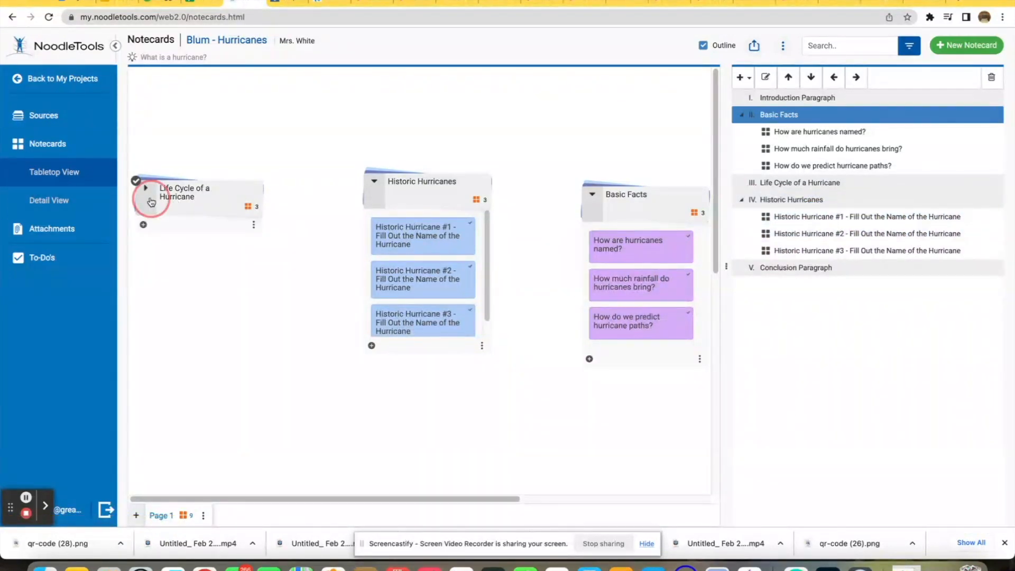
{"action": "left_click_drag", "start_coordinate": [165, 242], "coordinate": [765, 186]}
{"action": "left_click_drag", "start_coordinate": [190, 288], "coordinate": [792, 200]}
{"action": "left_click_drag", "start_coordinate": [182, 330], "coordinate": [814, 189]}
{"action": "left_click_drag", "start_coordinate": [813, 185], "coordinate": [814, 184]}
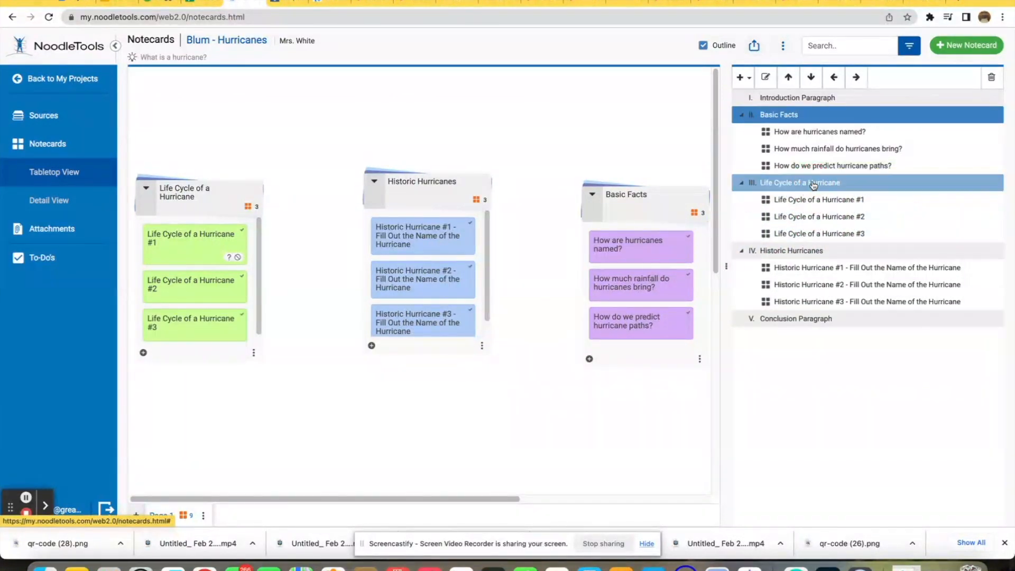